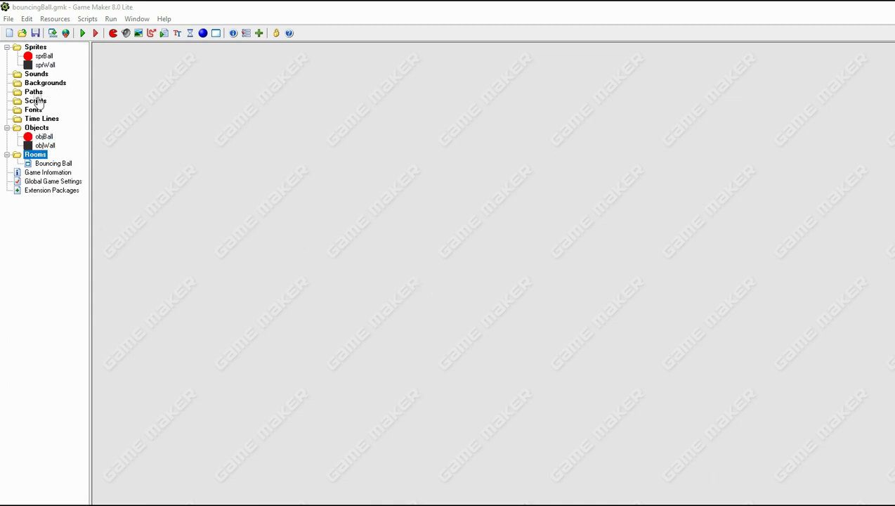
# Start a new game and create a sprite named sprBall.
pyautogui.click(10, 34)
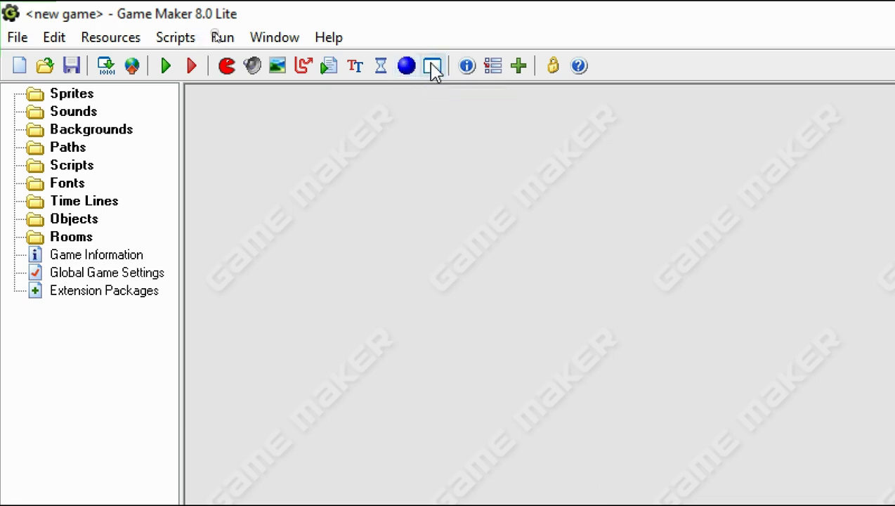
pyautogui.click(227, 67)
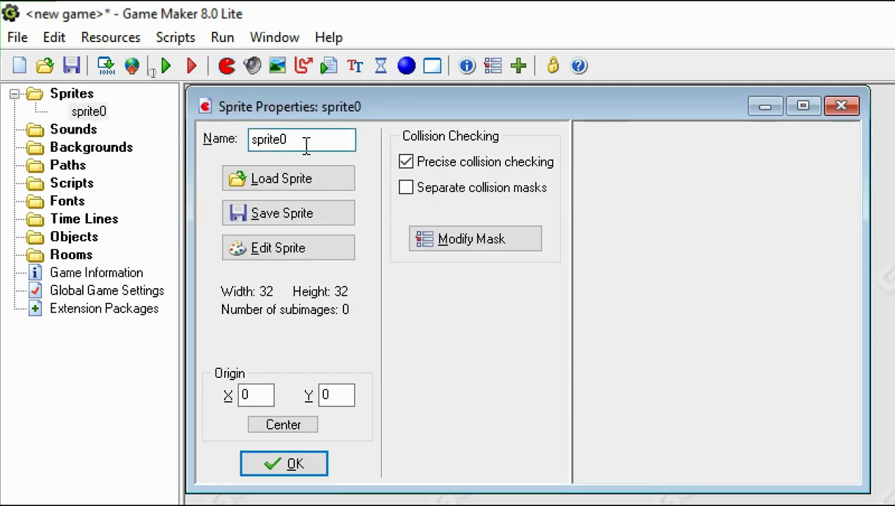
pyautogui.press('BackSpace')
pyautogui.press('BackSpace')
pyautogui.press('BackSpace')
pyautogui.press('BackSpace')
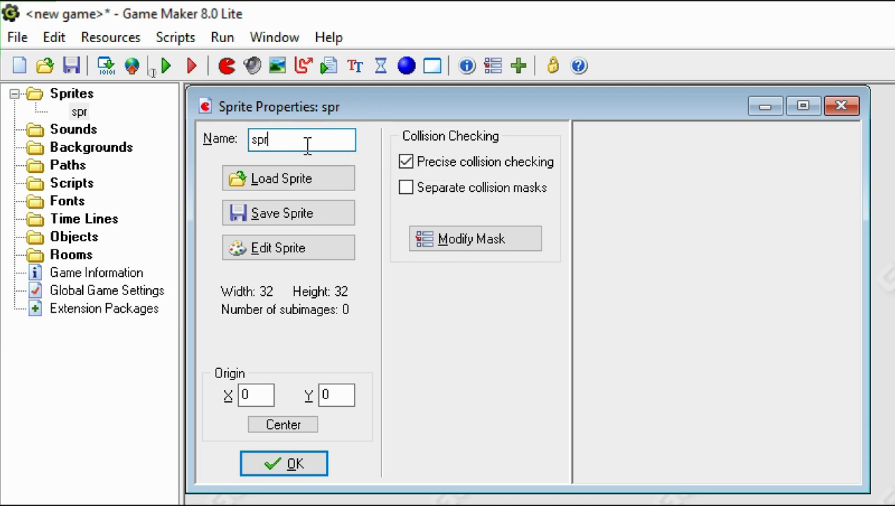
pyautogui.write('Ball')
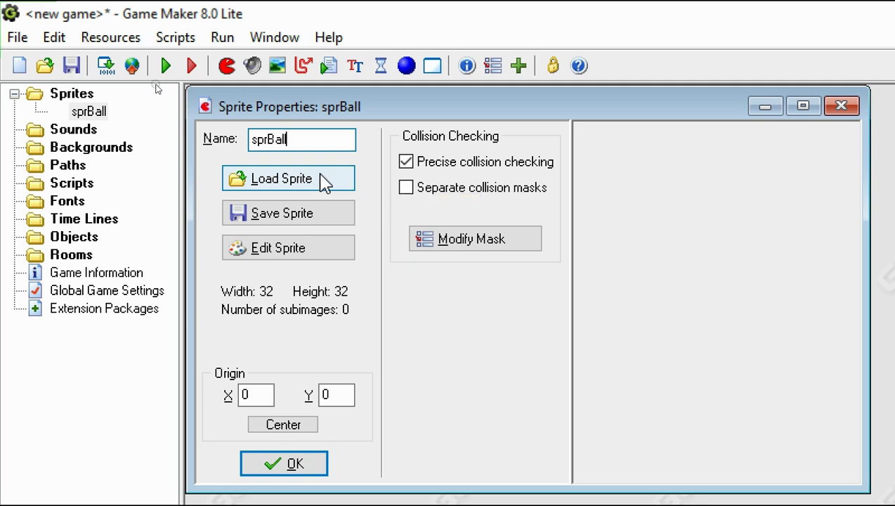
# Load the Ball-red image from the Sprites folder into sprBall and confirm the sprite.
pyautogui.click(292, 195)
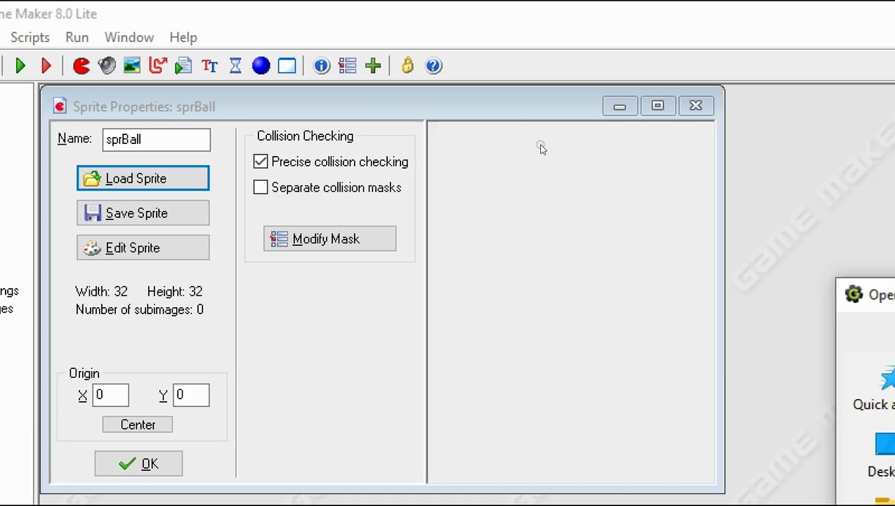
pyautogui.moveTo(878, 296); pyautogui.dragTo(333, 108)
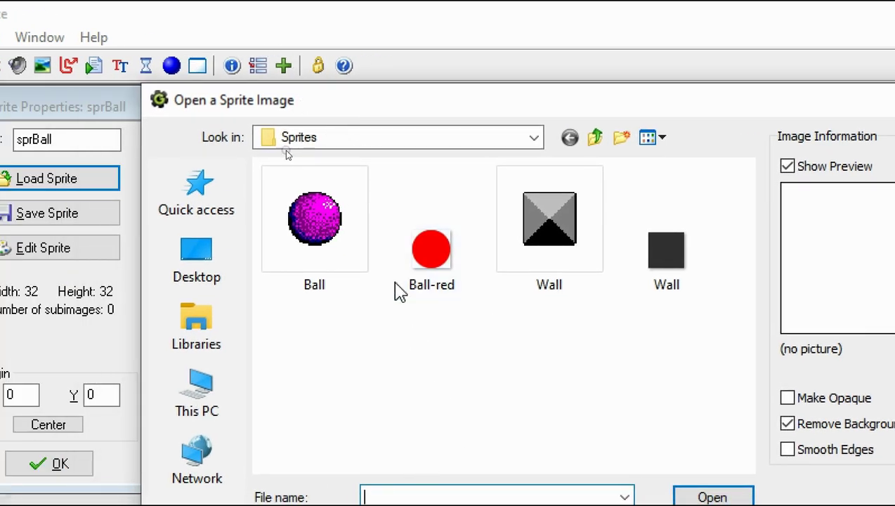
pyautogui.doubleClick(431, 251)
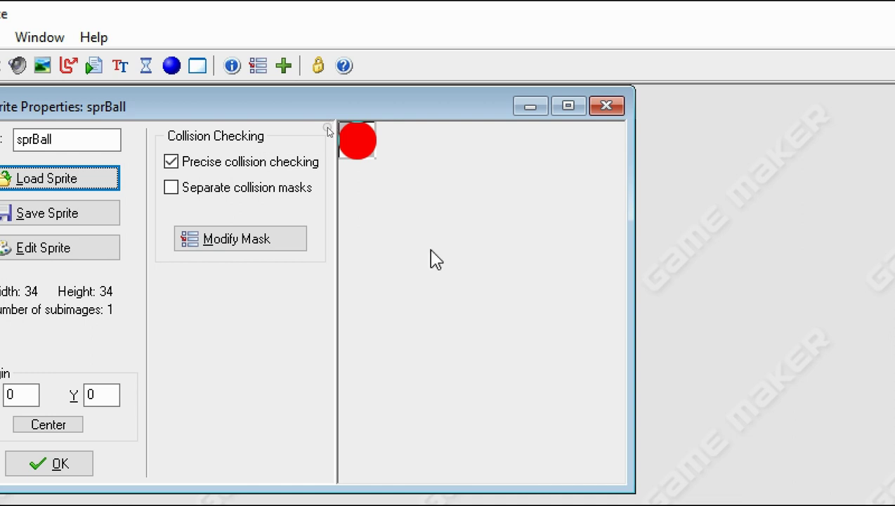
pyautogui.moveTo(336, 118); pyautogui.dragTo(518, 127)
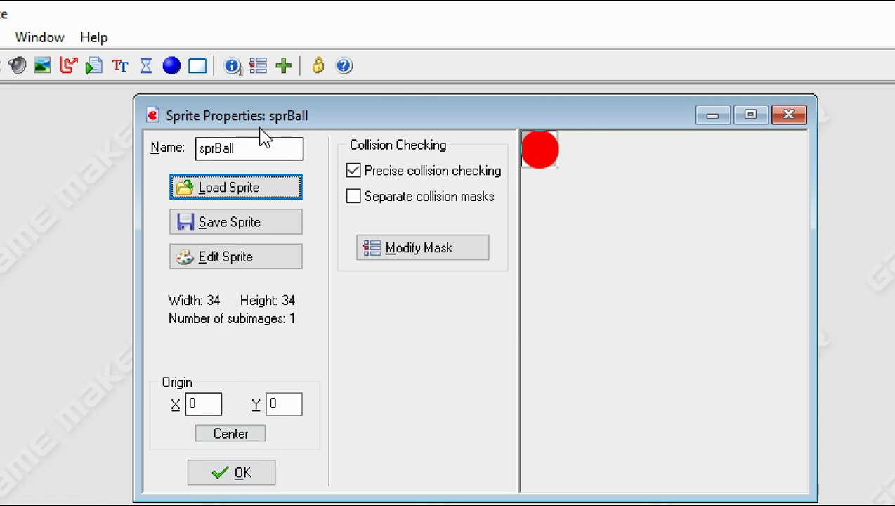
pyautogui.click(244, 478)
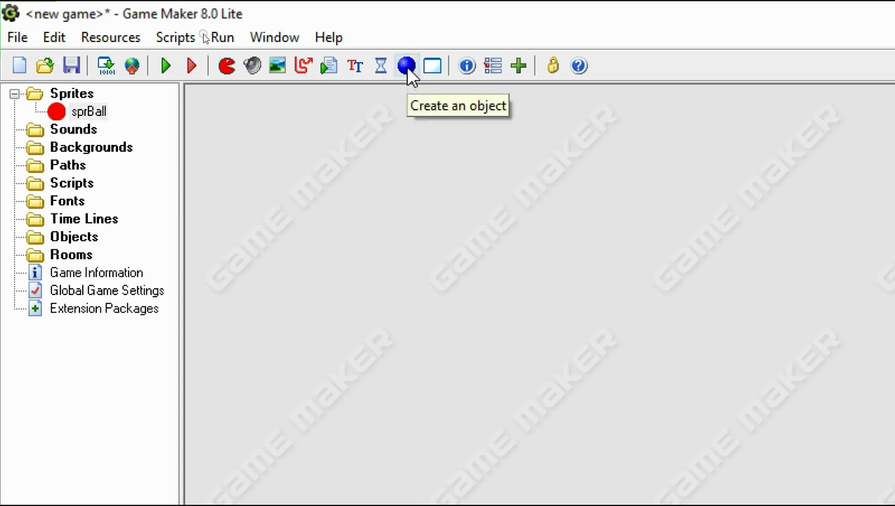
# Create an object named objBall that uses the sprBall sprite and confirm it.
pyautogui.click(407, 66)
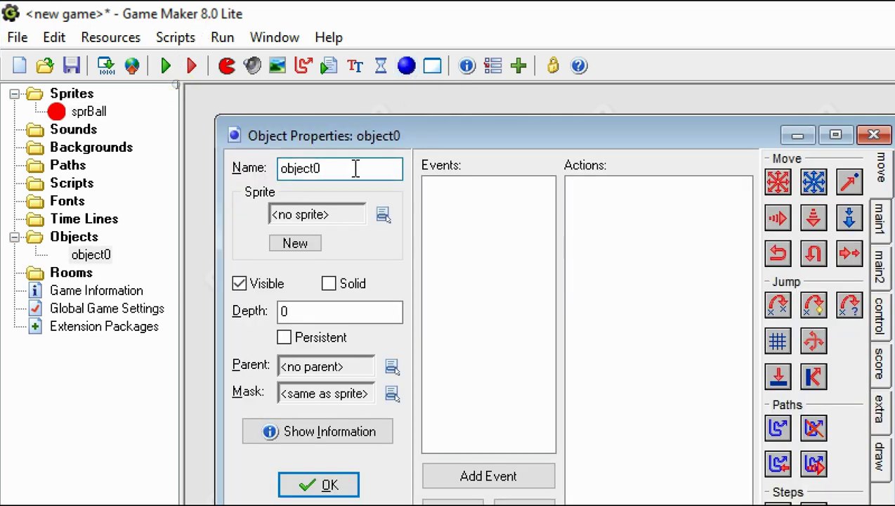
pyautogui.press('BackSpace')
pyautogui.press('BackSpace')
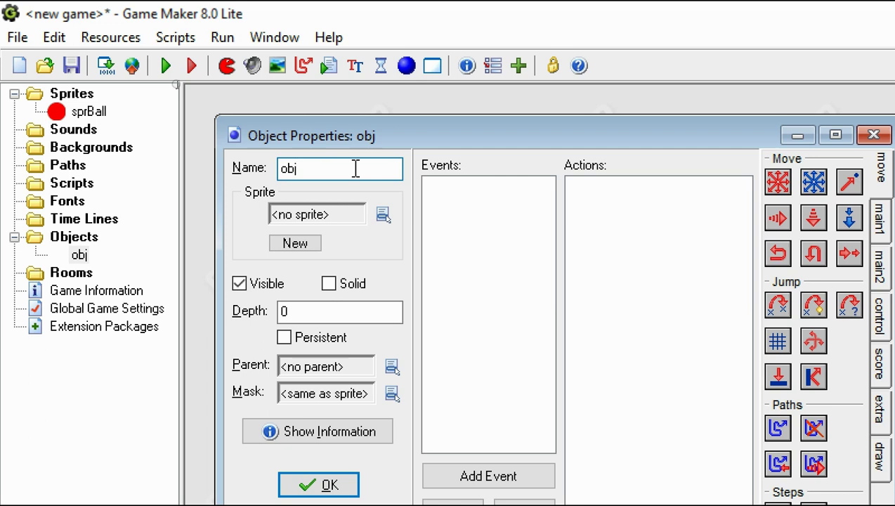
pyautogui.write('Ball')
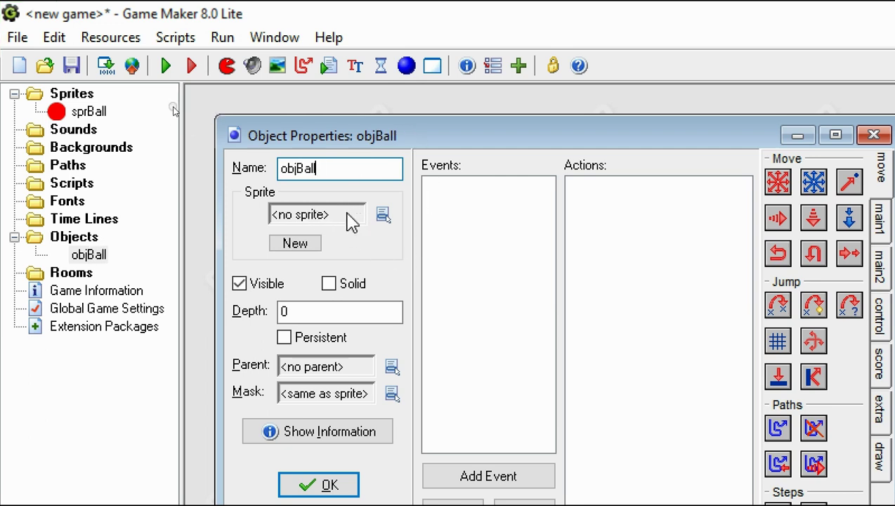
pyautogui.click(384, 216)
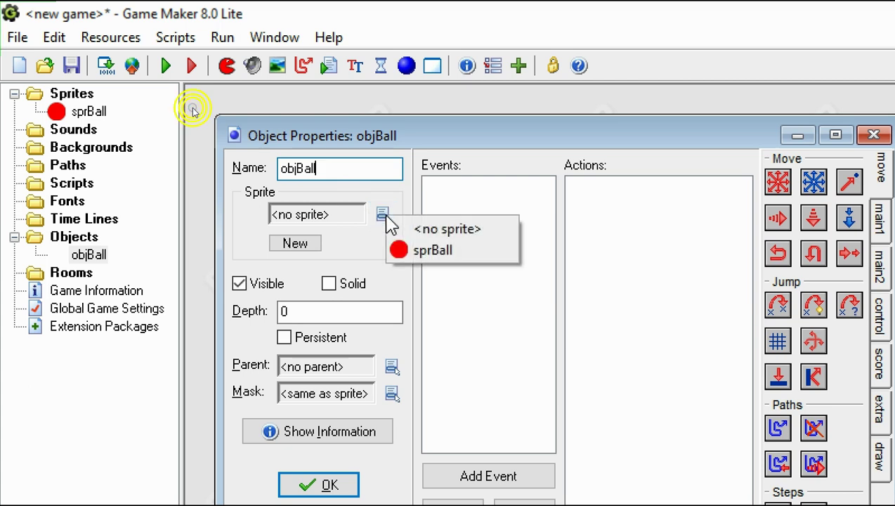
pyautogui.click(422, 250)
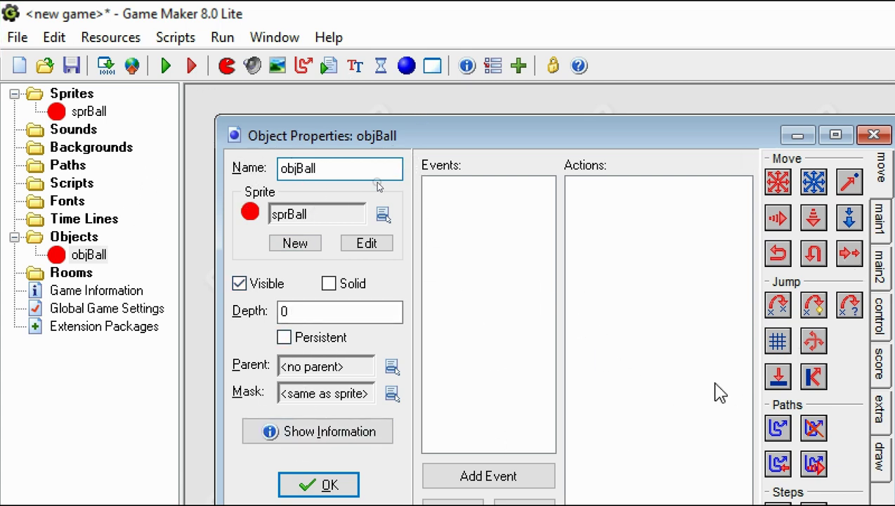
pyautogui.click(296, 484)
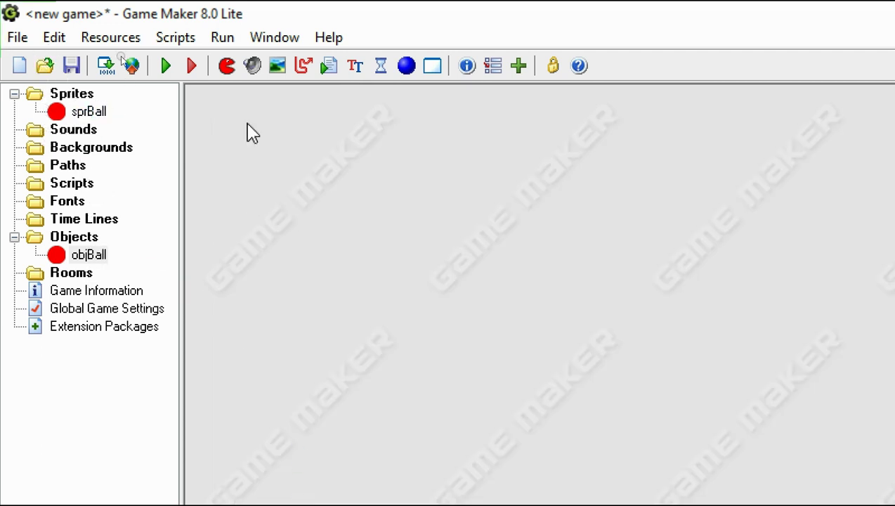
# Create a second sprite named sprWall.
pyautogui.click(226, 66)
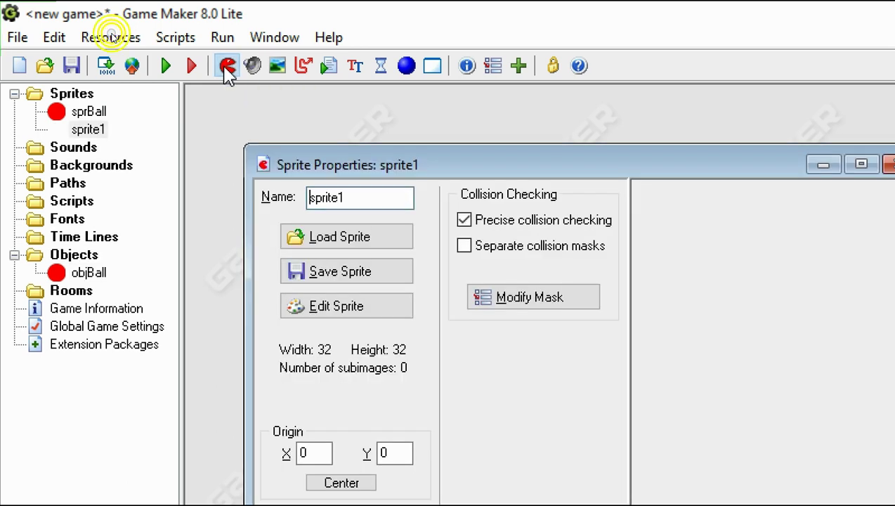
pyautogui.click(366, 193)
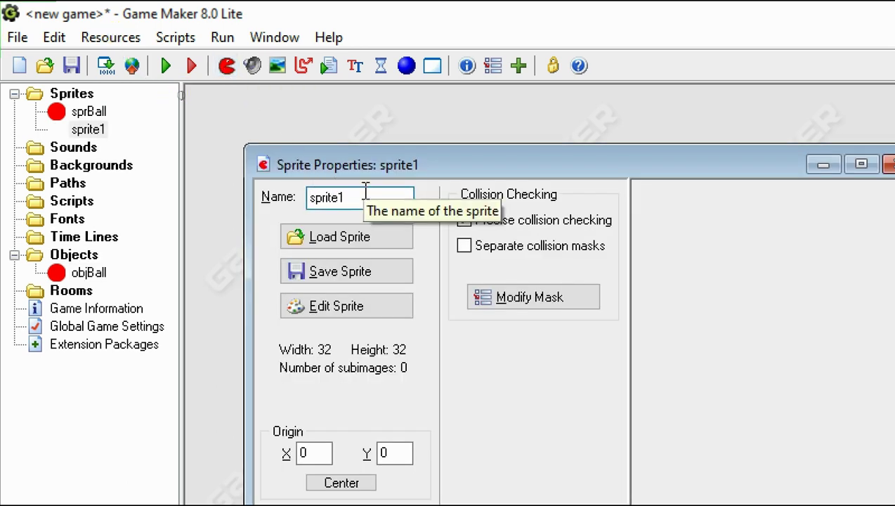
pyautogui.press('BackSpace')
pyautogui.press('BackSpace')
pyautogui.press('BackSpace')
pyautogui.write('Wall')
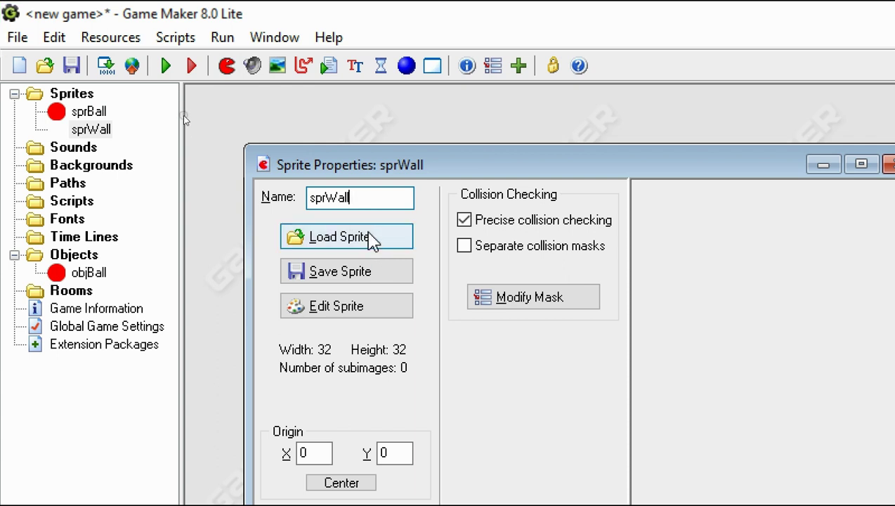
# Load the plain dark square Wall image into sprWall and confirm the sprite.
pyautogui.click(408, 238)
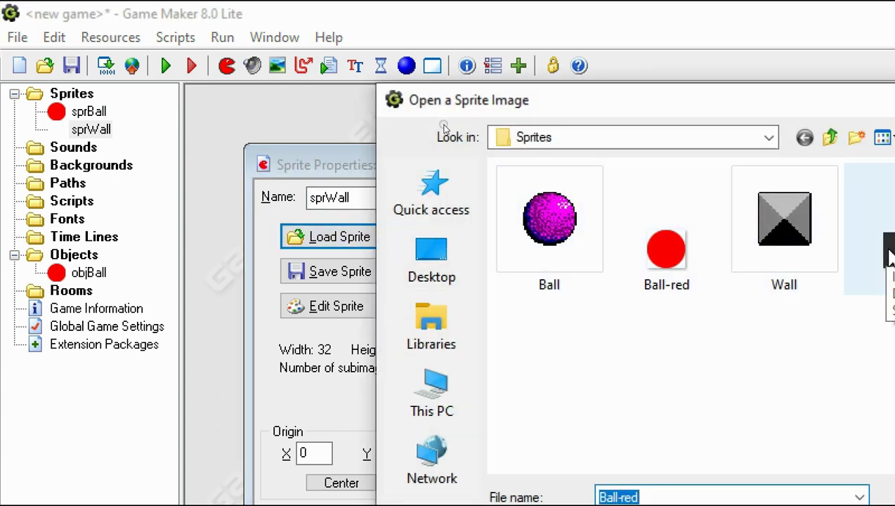
pyautogui.doubleClick(889, 257)
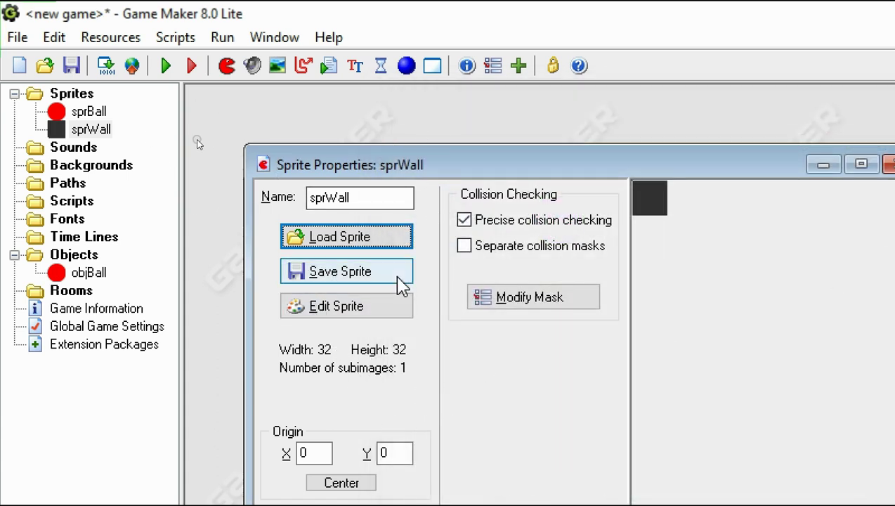
pyautogui.click(171, 263)
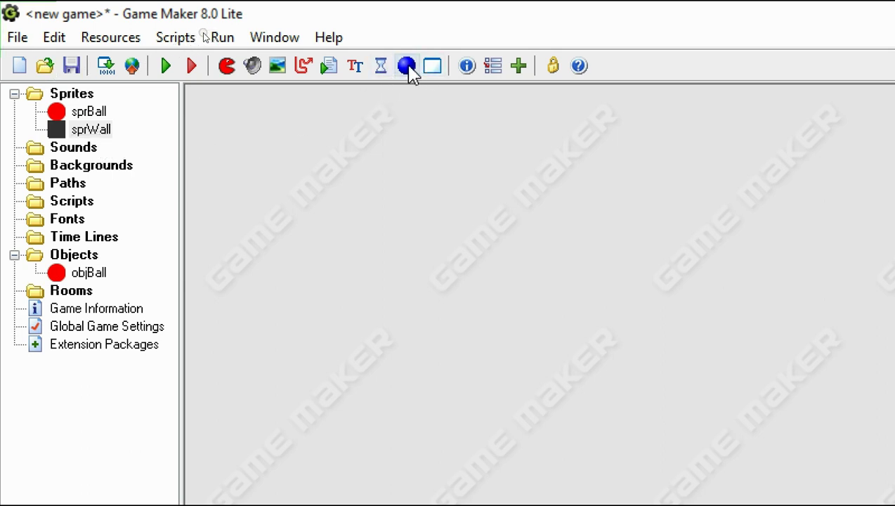
# Create an object named objWall and assign it the sprWall sprite.
pyautogui.click(408, 68)
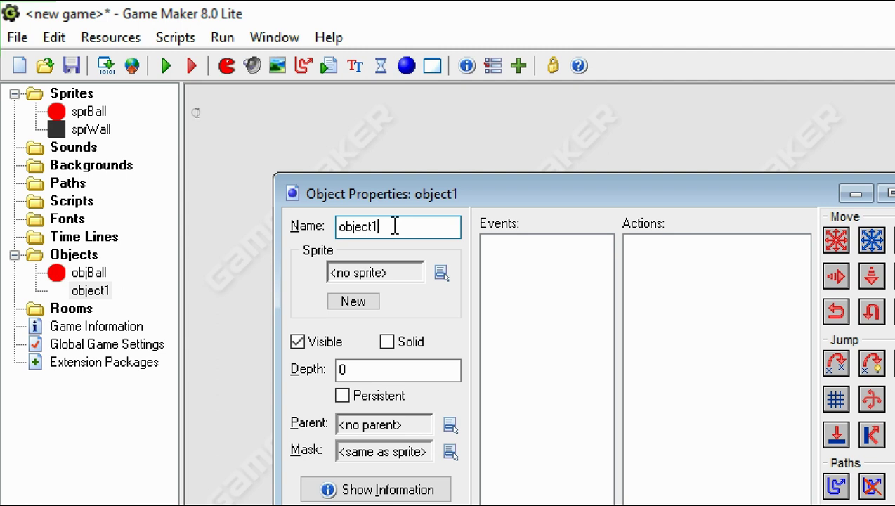
pyautogui.press('BackSpace')
pyautogui.write('Wall')
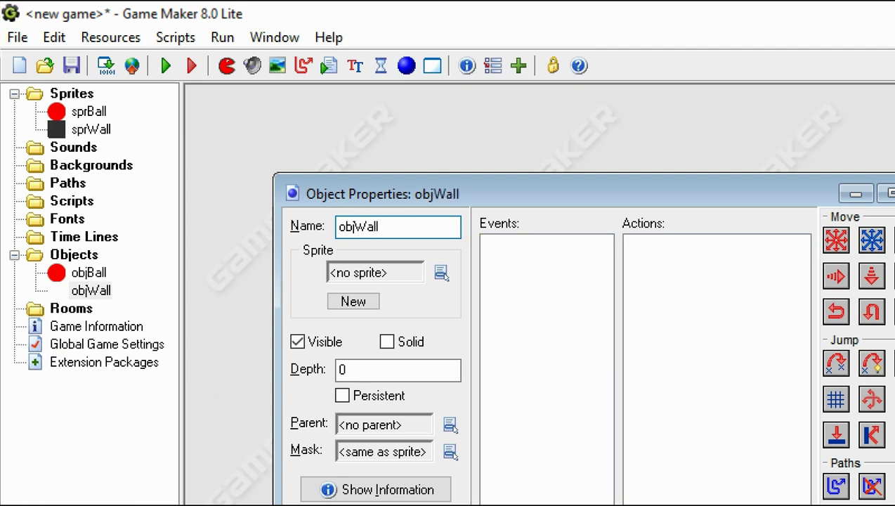
pyautogui.click(441, 273)
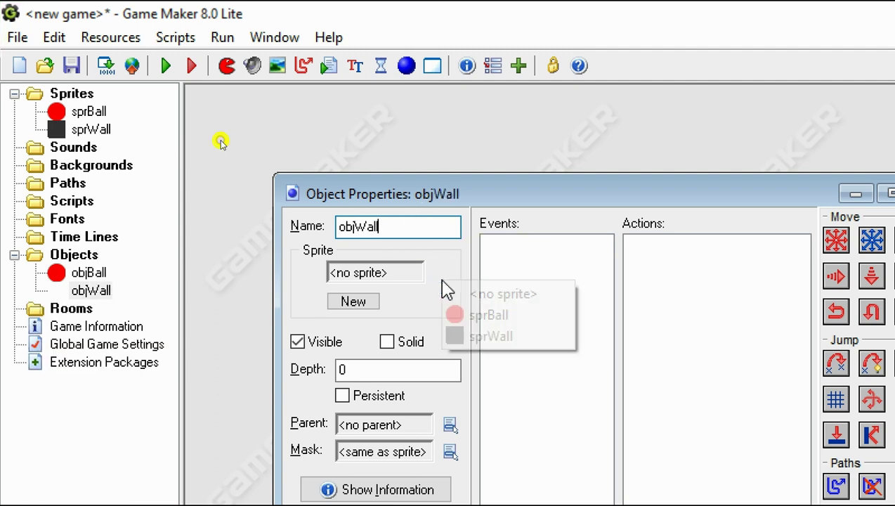
pyautogui.click(480, 336)
# Make objWall solid and confirm the object.
pyautogui.moveTo(573, 206); pyautogui.dragTo(532, 134)
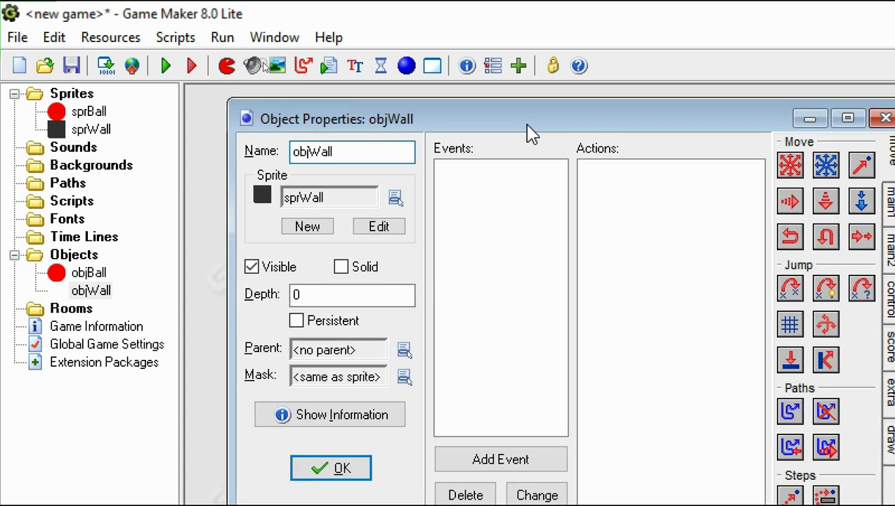
pyautogui.click(344, 273)
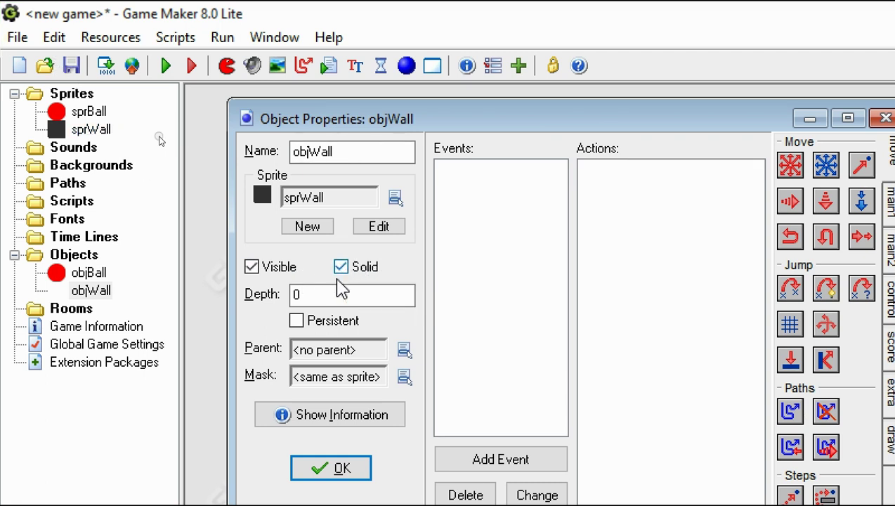
pyautogui.click(338, 469)
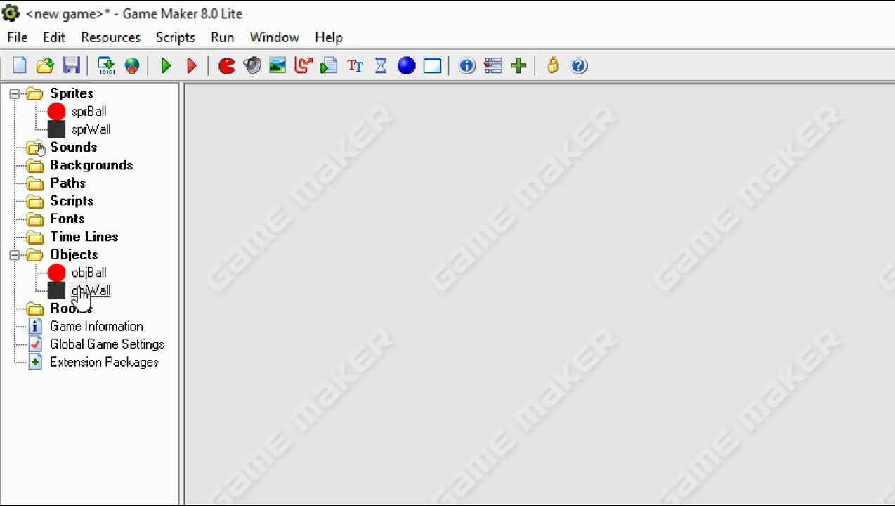
# Create a room and set its grid snap to 32 in both X and Y.
pyautogui.click(433, 67)
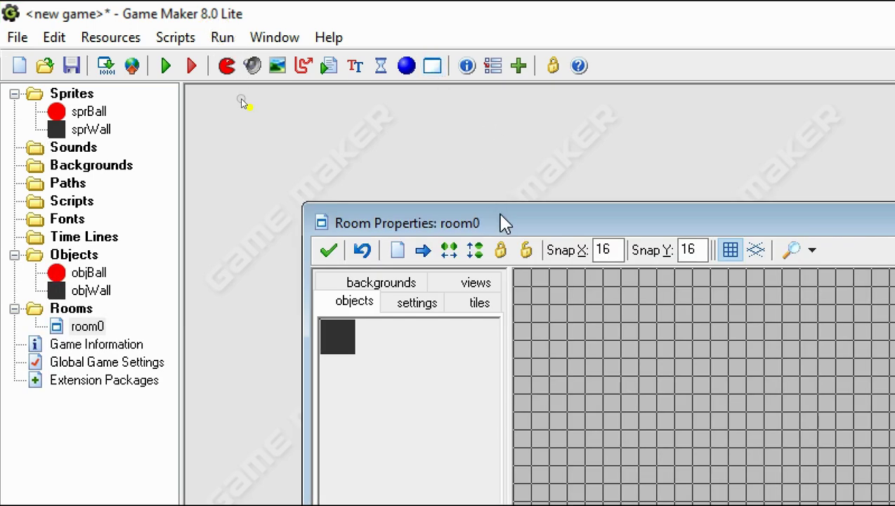
pyautogui.moveTo(504, 224); pyautogui.dragTo(389, 112)
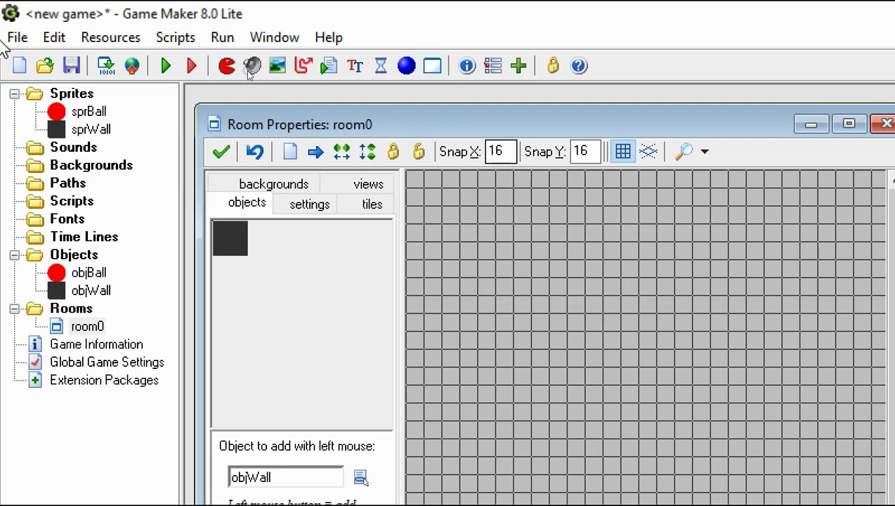
pyautogui.doubleClick(503, 149)
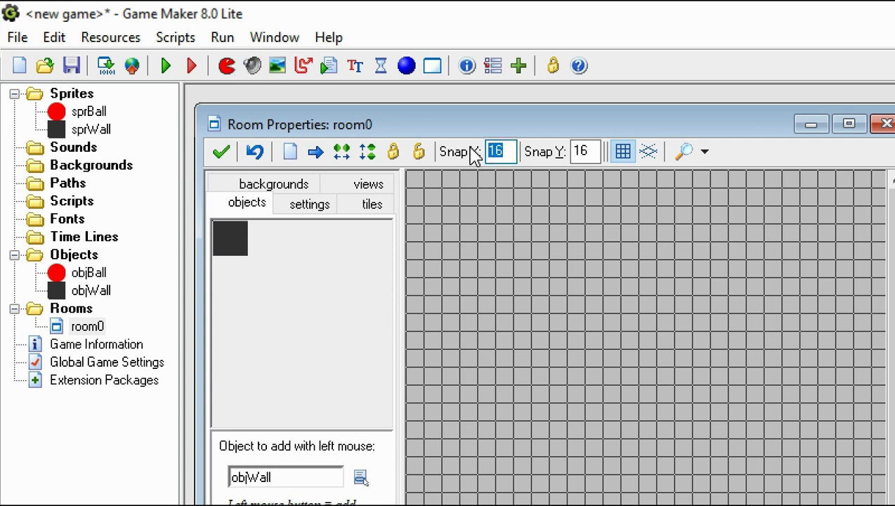
pyautogui.write('32')
pyautogui.click(582, 151)
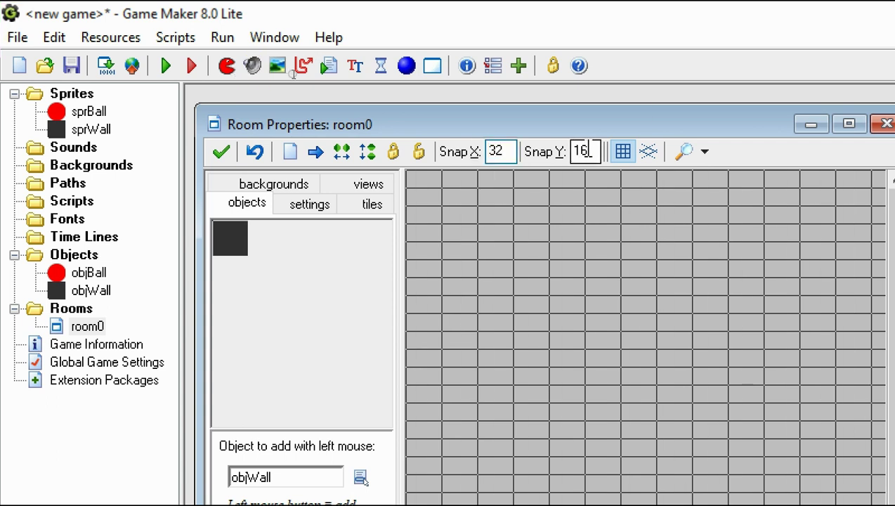
pyautogui.doubleClick(575, 149)
pyautogui.write('32')
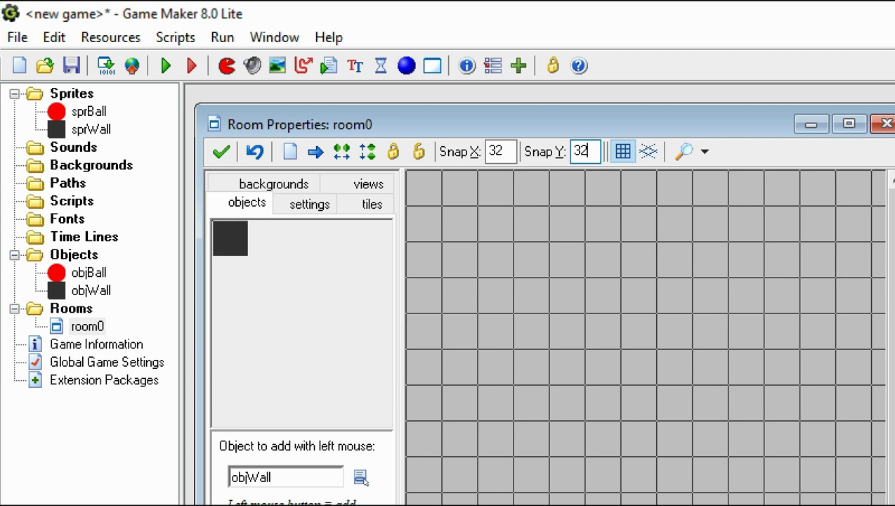
# Set the room's width to 480 in its settings.
pyautogui.moveTo(564, 133); pyautogui.dragTo(556, 115)
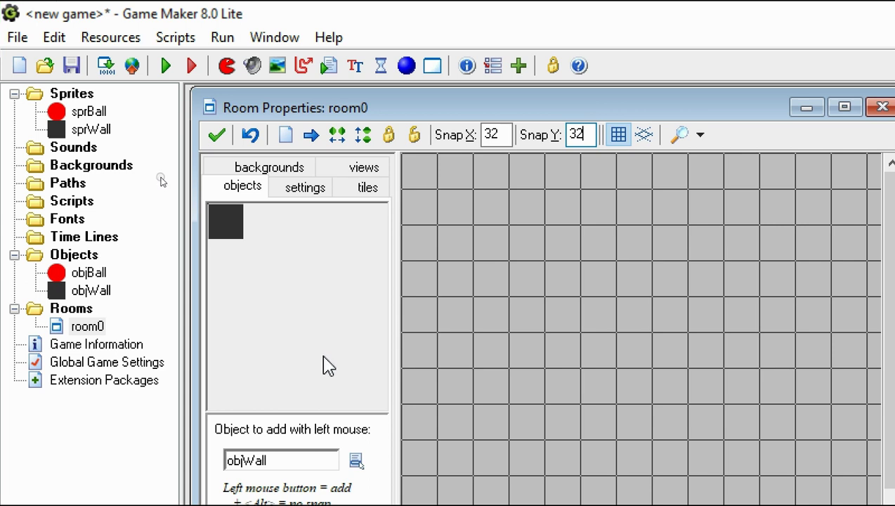
pyautogui.click(305, 190)
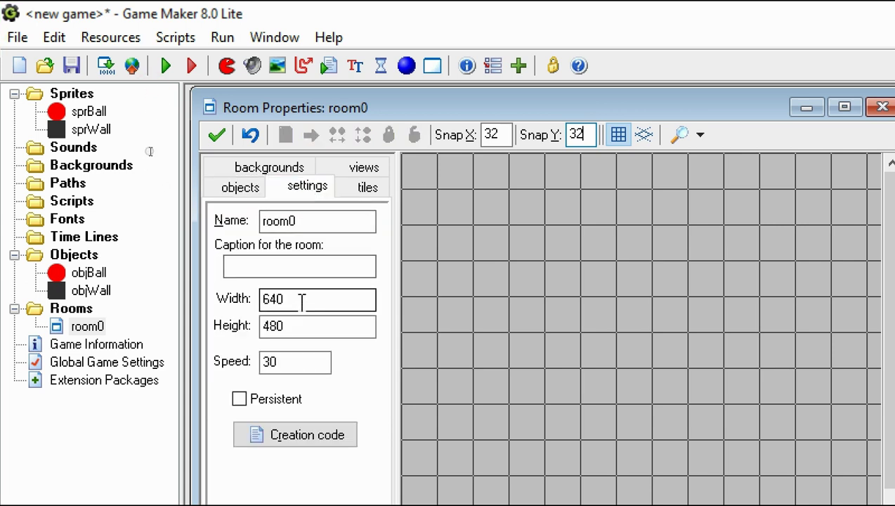
pyautogui.click(302, 325)
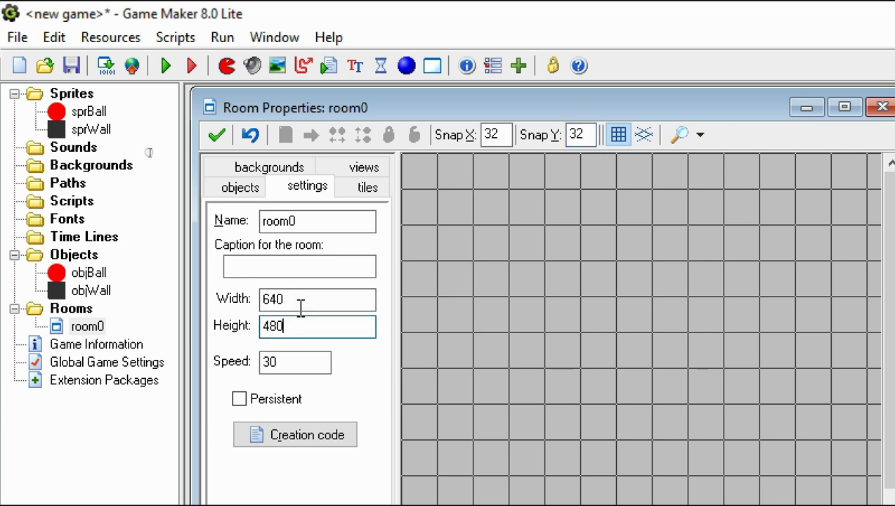
pyautogui.doubleClick(300, 302)
pyautogui.write('480')
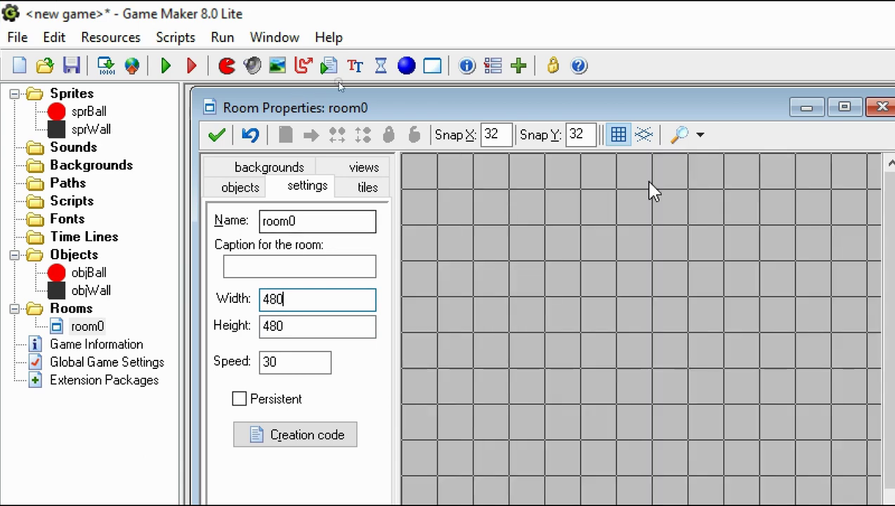
# Rename the room Level1 and close its properties, saving the changes.
pyautogui.click(847, 106)
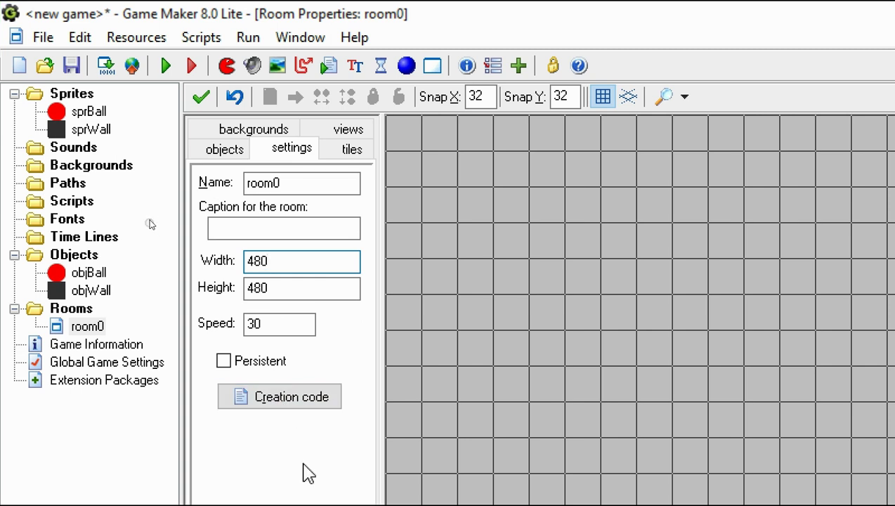
pyautogui.click(282, 184)
pyautogui.press('BackSpace')
pyautogui.press('BackSpace')
pyautogui.press('BackSpace')
pyautogui.press('BackSpace')
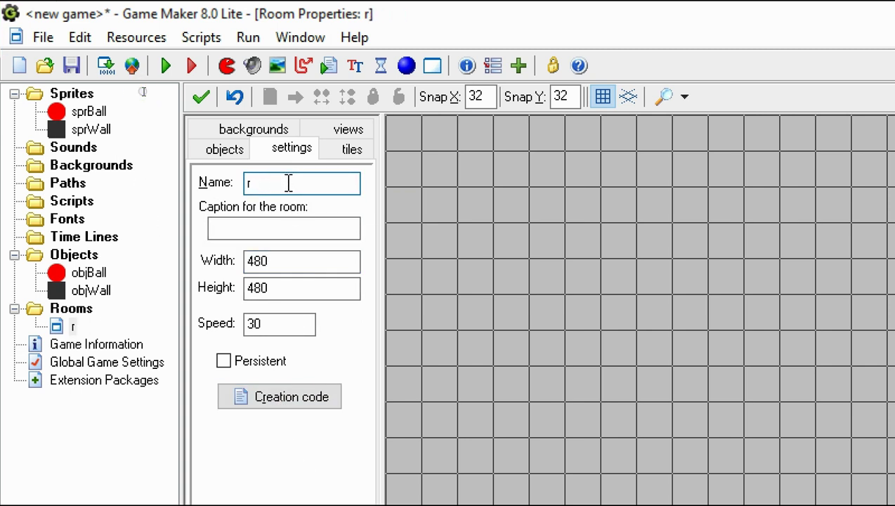
pyautogui.write('m')
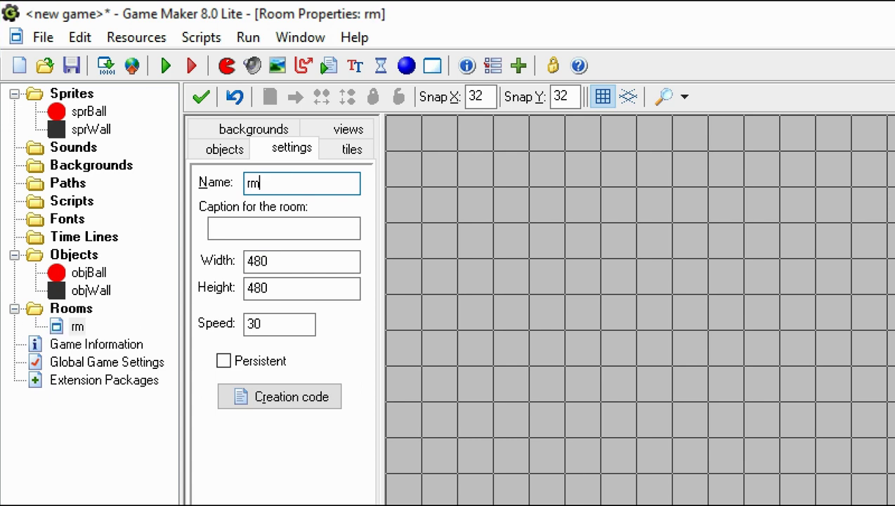
pyautogui.press('BackSpace')
pyautogui.press('BackSpace')
pyautogui.write('Level')
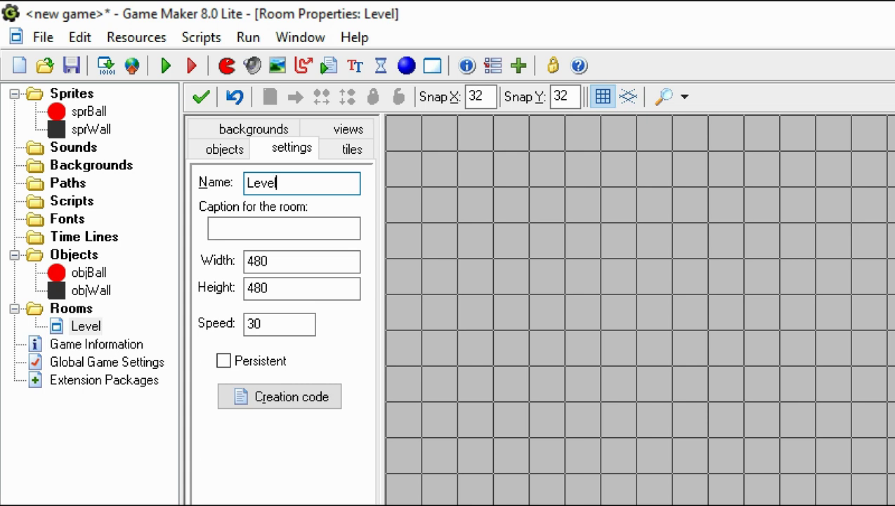
pyautogui.write('1')
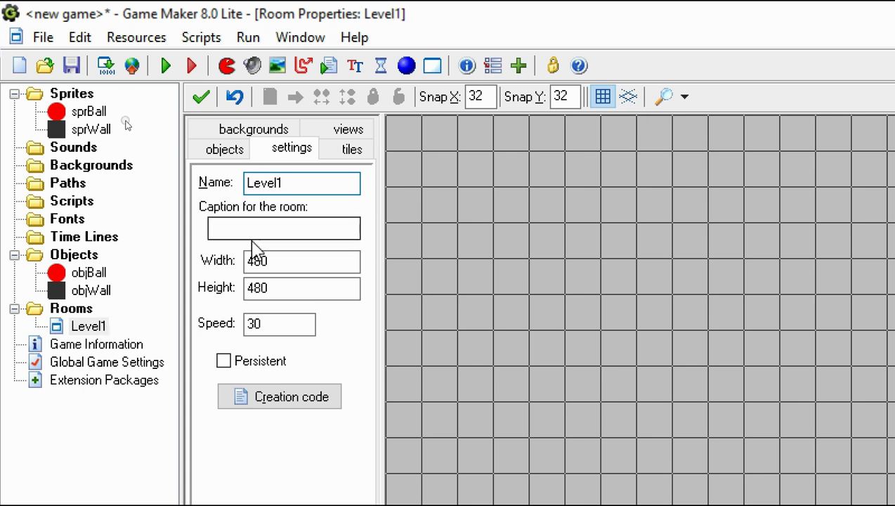
pyautogui.click(214, 226)
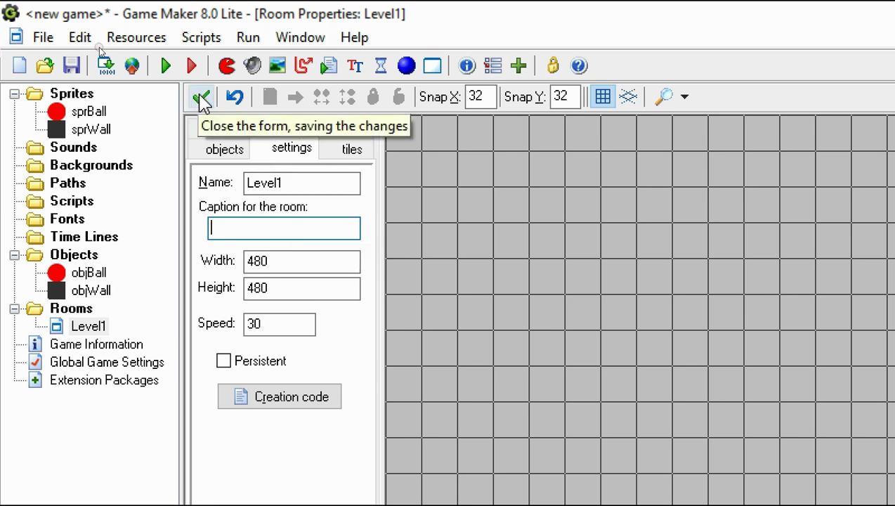
pyautogui.click(202, 99)
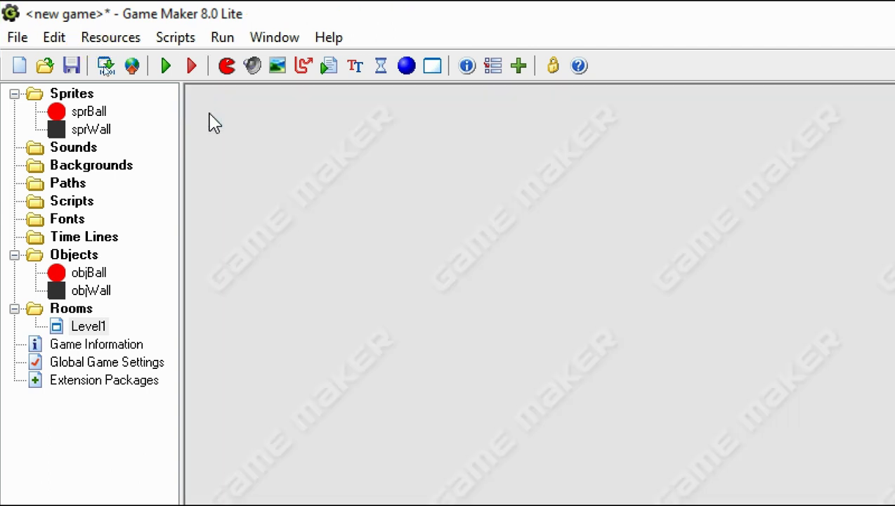
# Reopen Level1 and line all four edges of the room with a one-tile border of objWall instances.
pyautogui.click(97, 328)
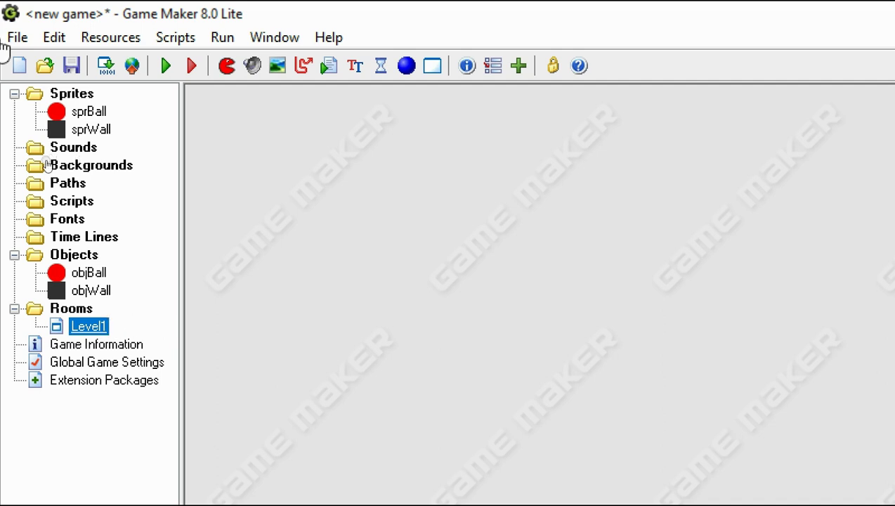
pyautogui.doubleClick(88, 326)
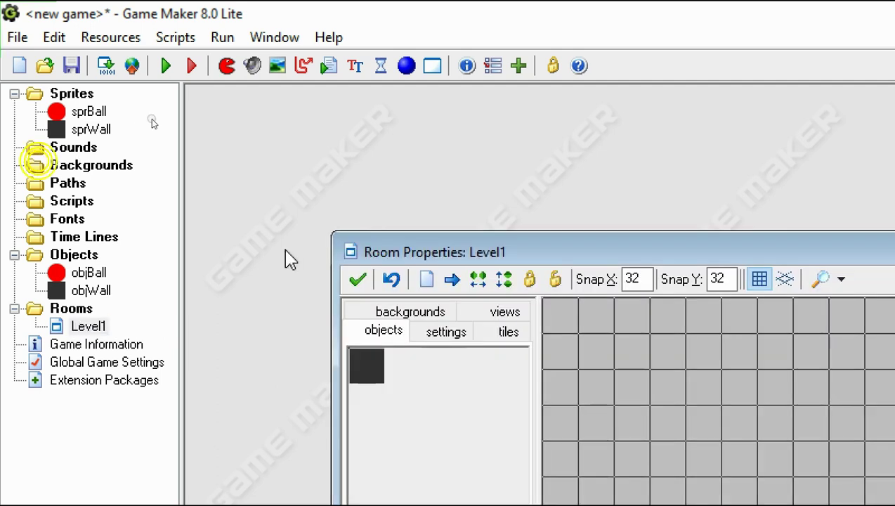
pyautogui.doubleClick(581, 260)
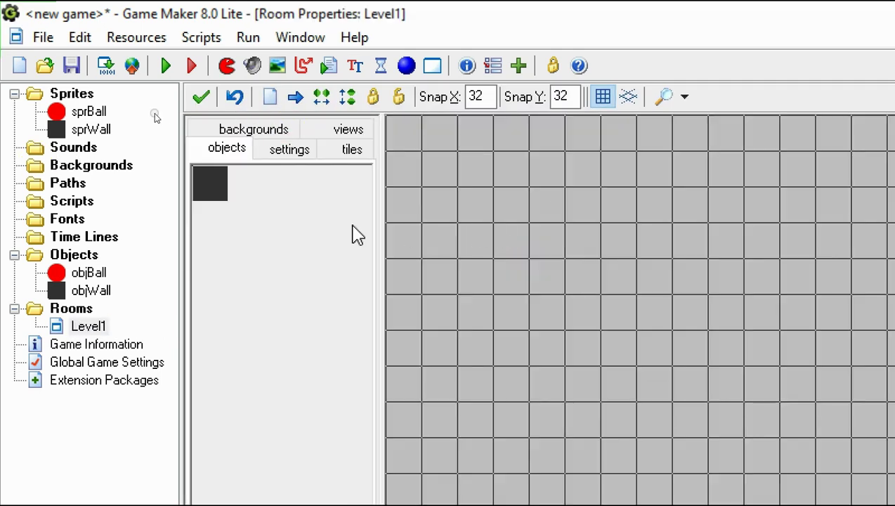
pyautogui.click(267, 208)
pyautogui.click(224, 230)
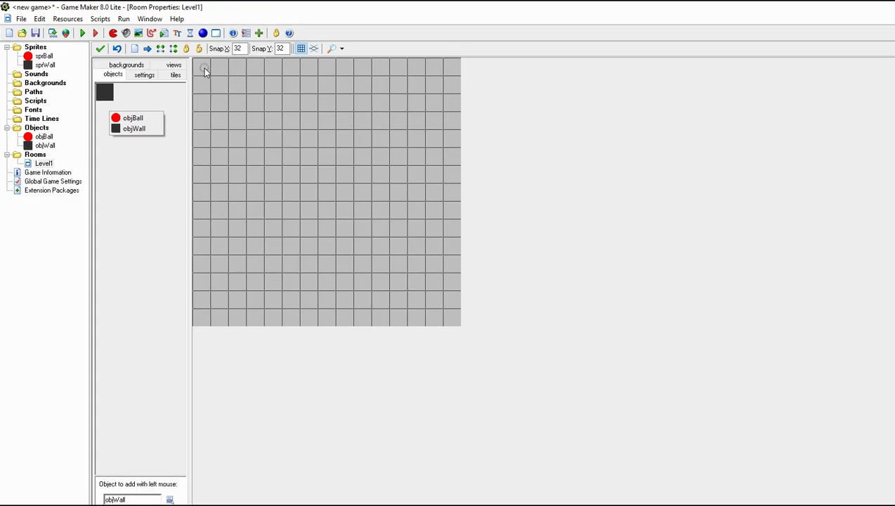
pyautogui.click(143, 128)
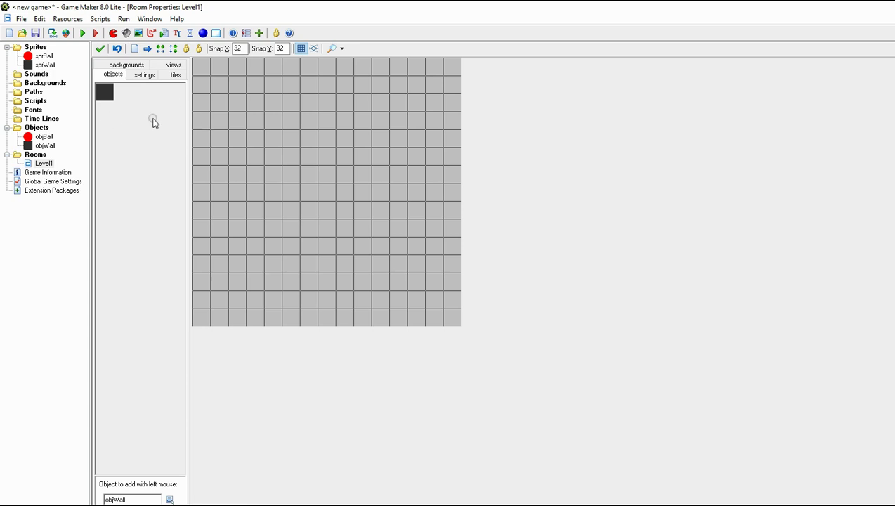
pyautogui.keyDown('shift'); pyautogui.moveTo(201, 70); pyautogui.dragTo(281, 85); pyautogui.keyUp('shift')
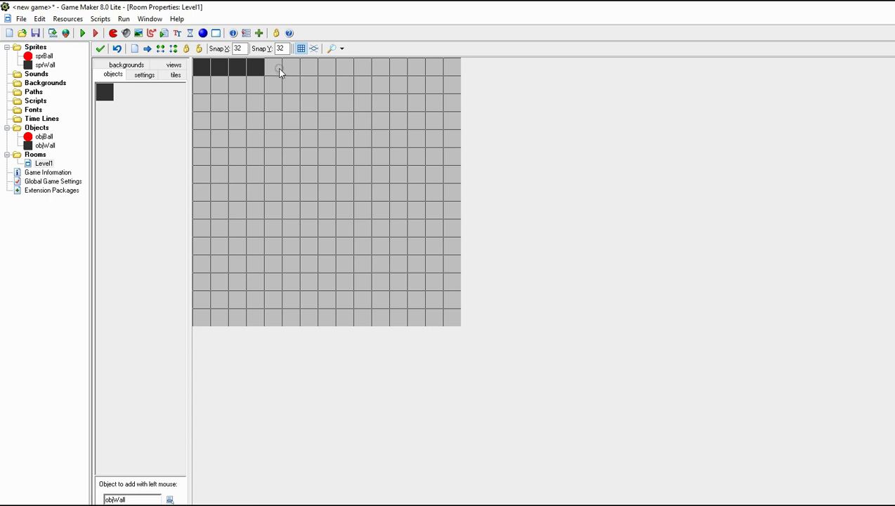
pyautogui.moveTo(278, 68)
pyautogui.keyDown('shift'); pyautogui.mouseDown()
pyautogui.moveTo(443, 70)
pyautogui.moveTo(457, 179)
pyautogui.moveTo(453, 309)
pyautogui.moveTo(409, 318)
pyautogui.moveTo(441, 319)
pyautogui.moveTo(239, 326)
pyautogui.moveTo(200, 310)
pyautogui.moveTo(201, 83)
pyautogui.mouseUp(); pyautogui.keyUp('shift')
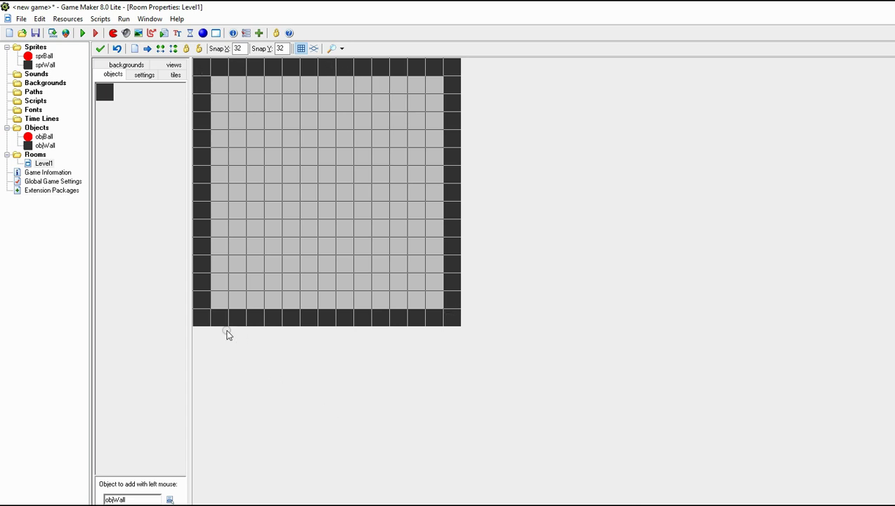
# Place one objBall instance inside the walls at x 128, y 192, save the room and test-run the game.
pyautogui.click(124, 156)
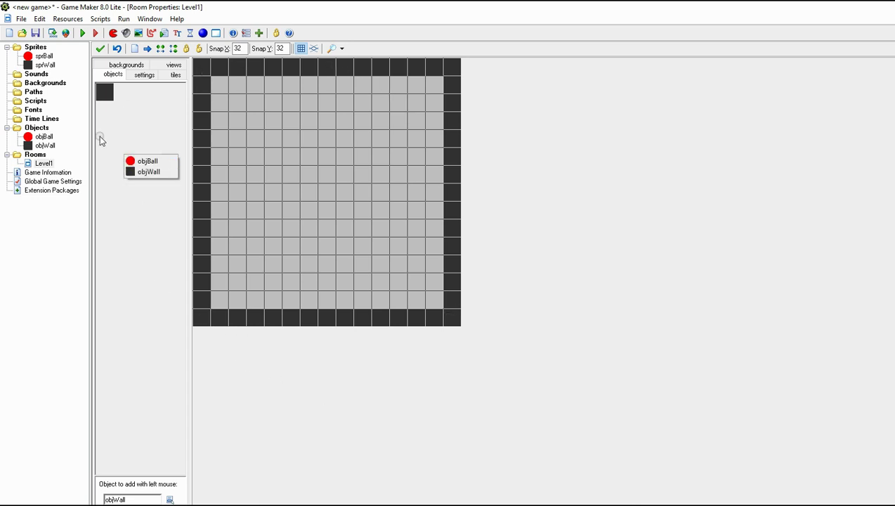
pyautogui.click(149, 163)
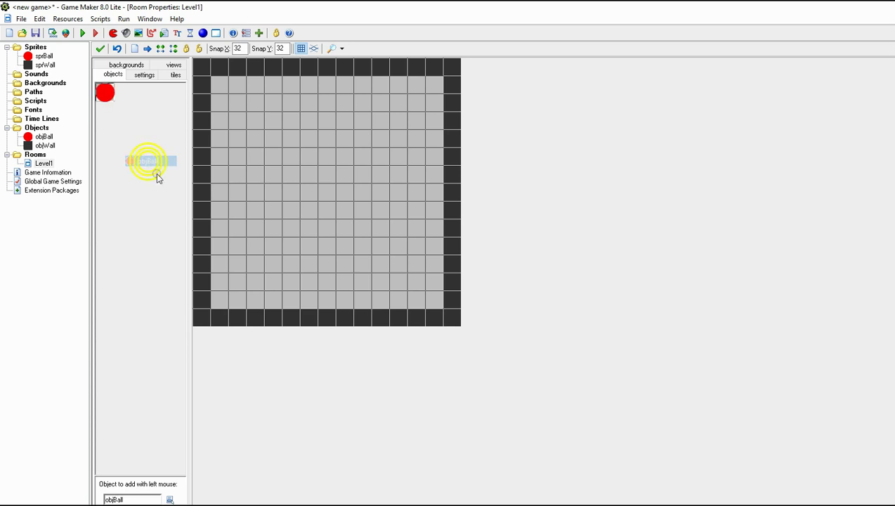
pyautogui.click(274, 174)
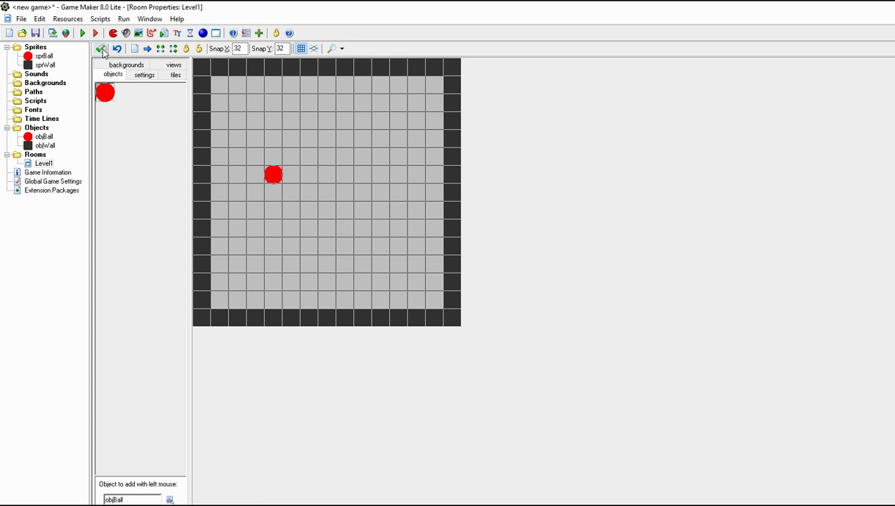
pyautogui.click(101, 49)
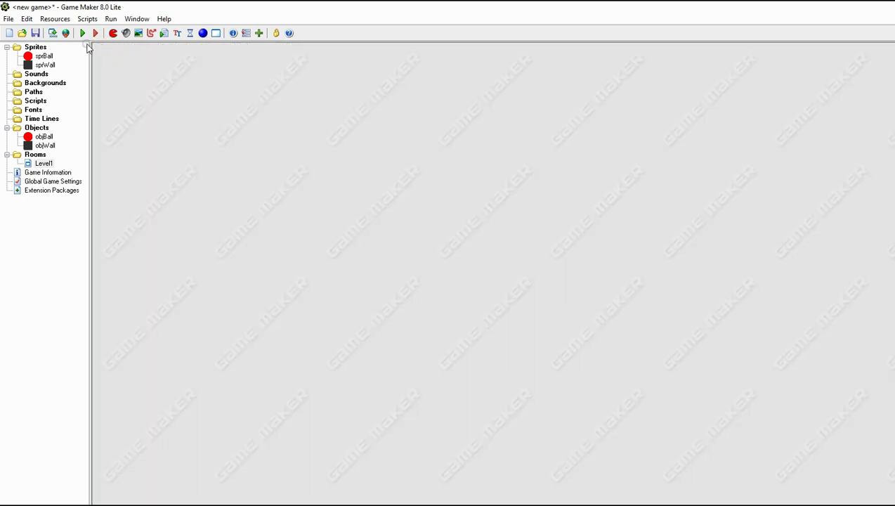
pyautogui.click(83, 33)
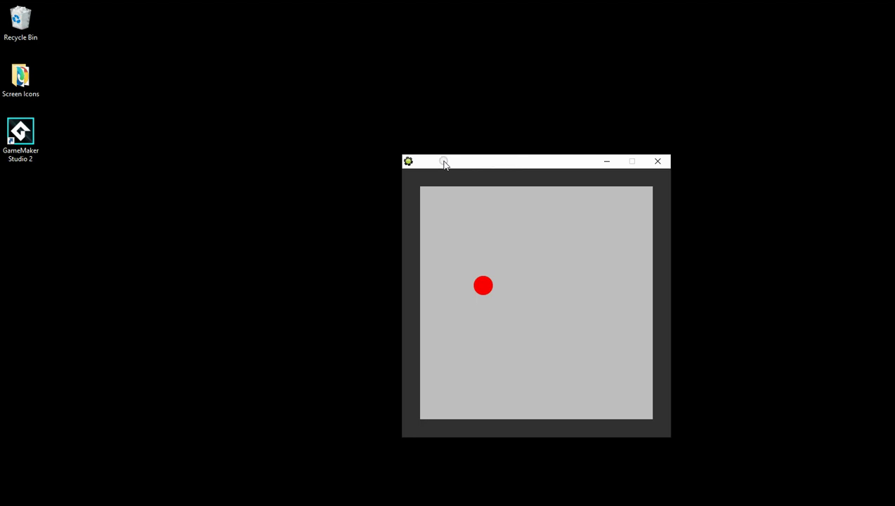
pyautogui.click(657, 161)
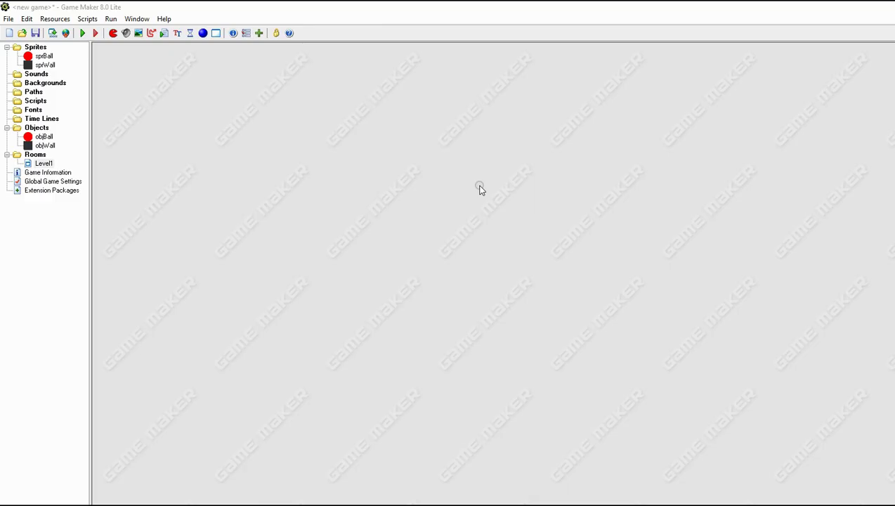
# Give Level1 the room caption "Bouncing ball", save it and test-run the game.
pyautogui.doubleClick(42, 163)
pyautogui.click(244, 196)
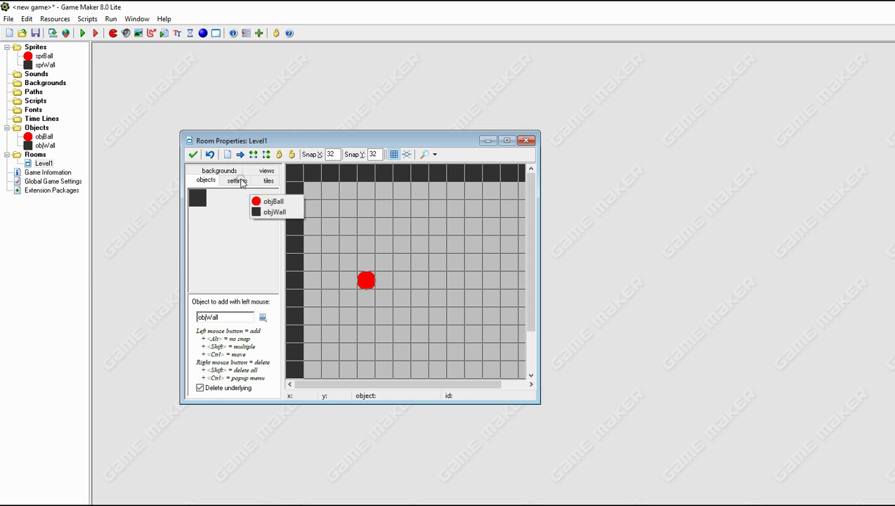
pyautogui.click(237, 180)
pyautogui.click(225, 219)
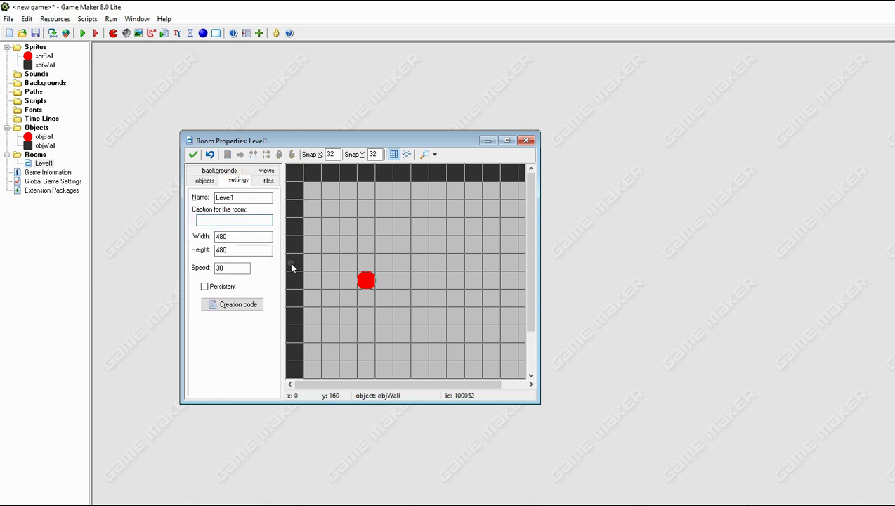
pyautogui.write('Bouncing ball')
pyautogui.click(194, 156)
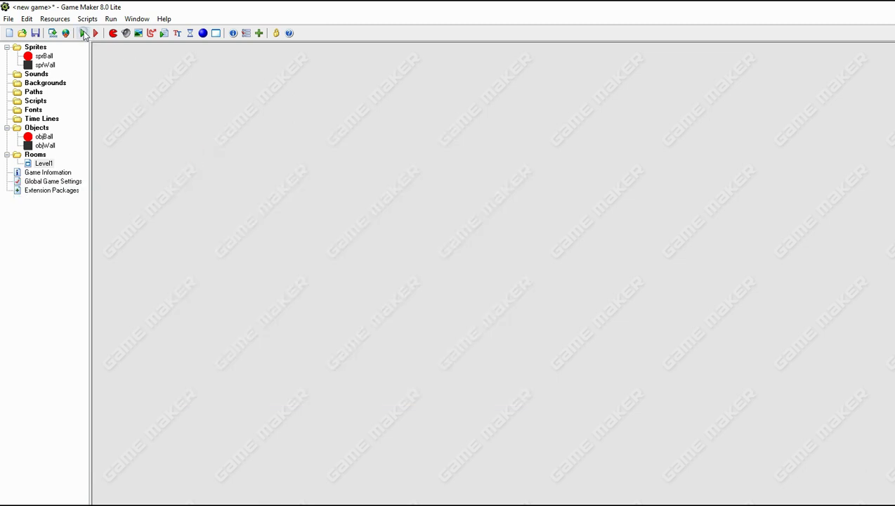
pyautogui.click(82, 33)
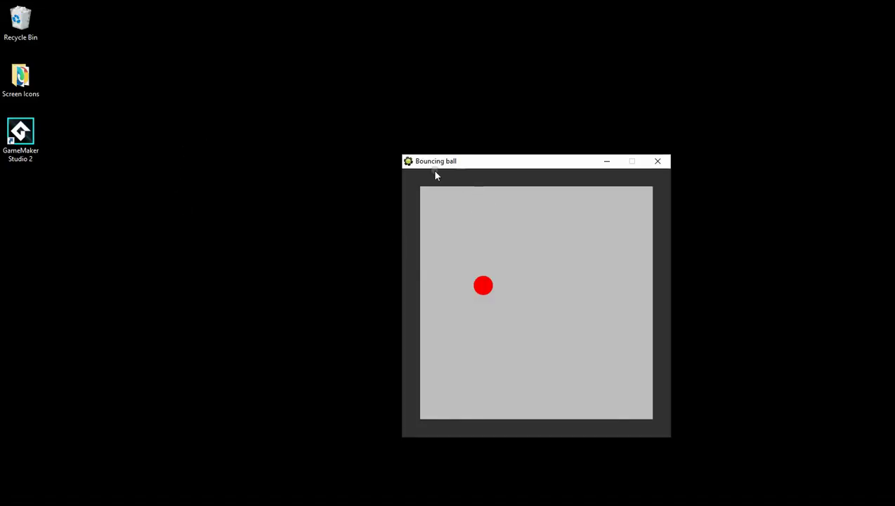
pyautogui.click(659, 166)
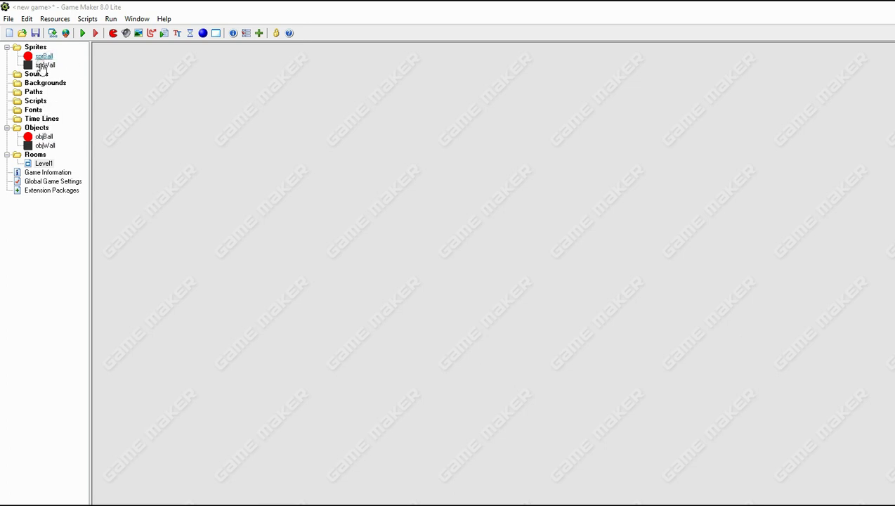
# Reopen Level1, place two extra objBall instances inside the walls and delete both of them again.
pyautogui.doubleClick(44, 163)
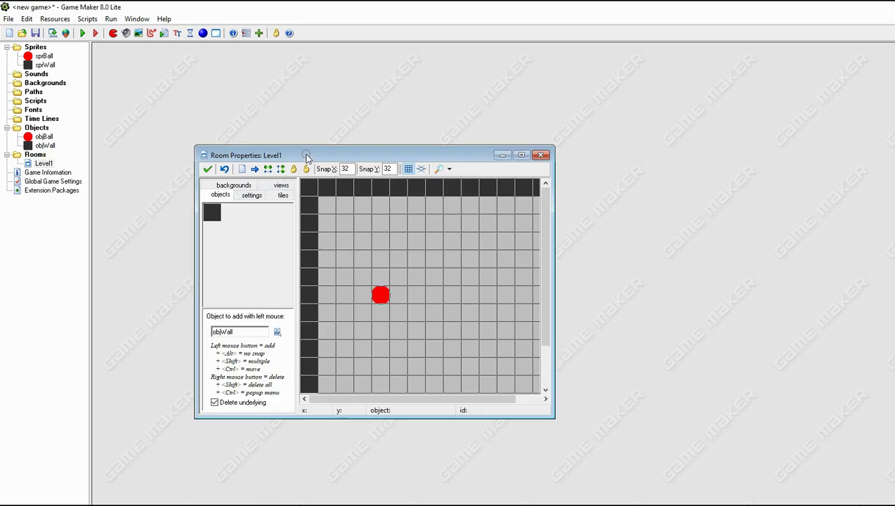
pyautogui.doubleClick(306, 155)
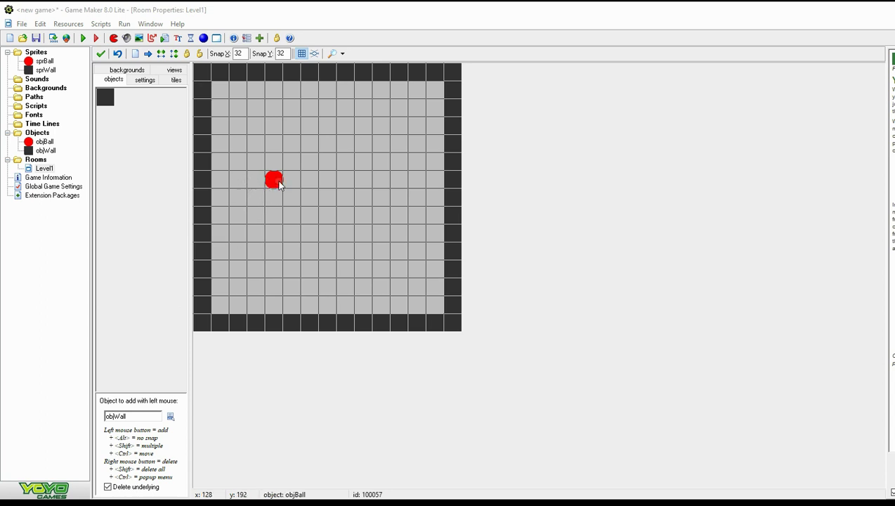
pyautogui.click(136, 163)
pyautogui.click(155, 166)
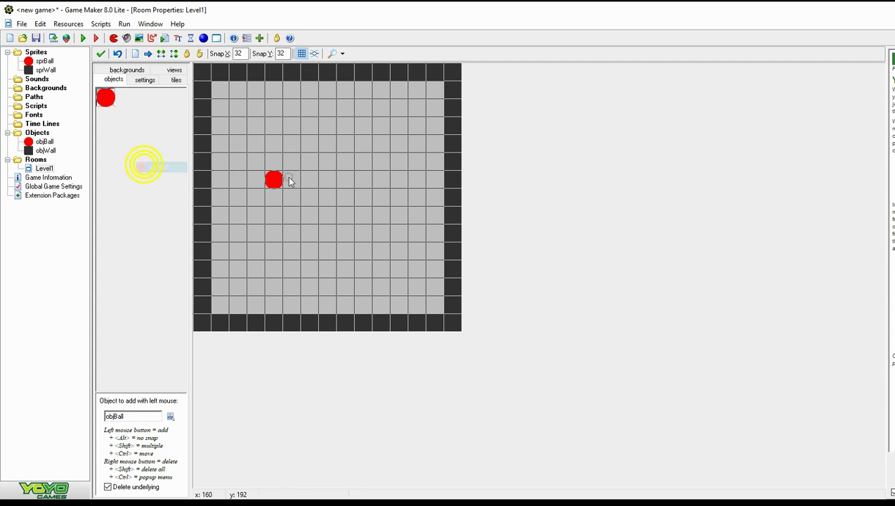
pyautogui.click(342, 181)
pyautogui.click(325, 234)
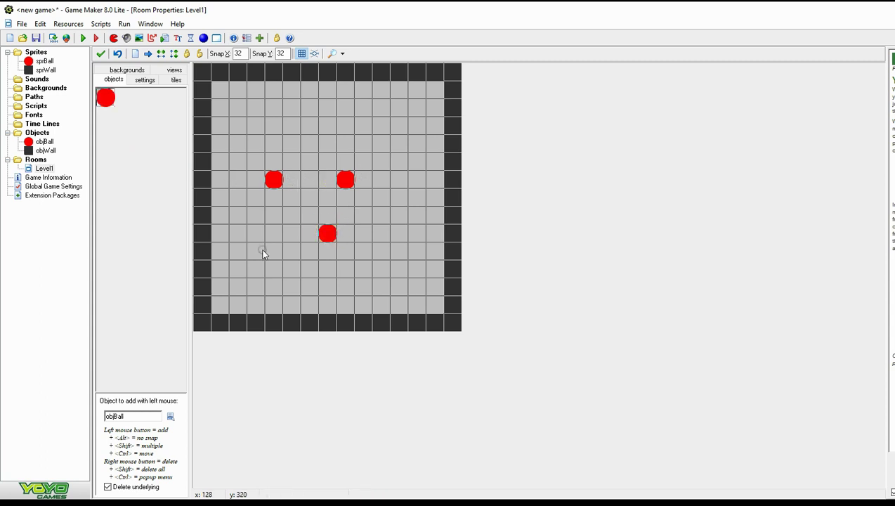
pyautogui.rightClick(328, 234)
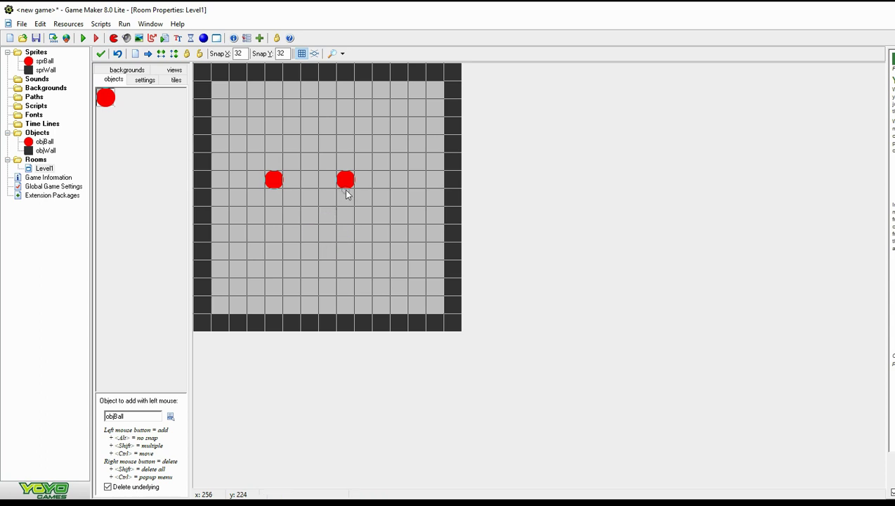
pyautogui.rightClick(342, 181)
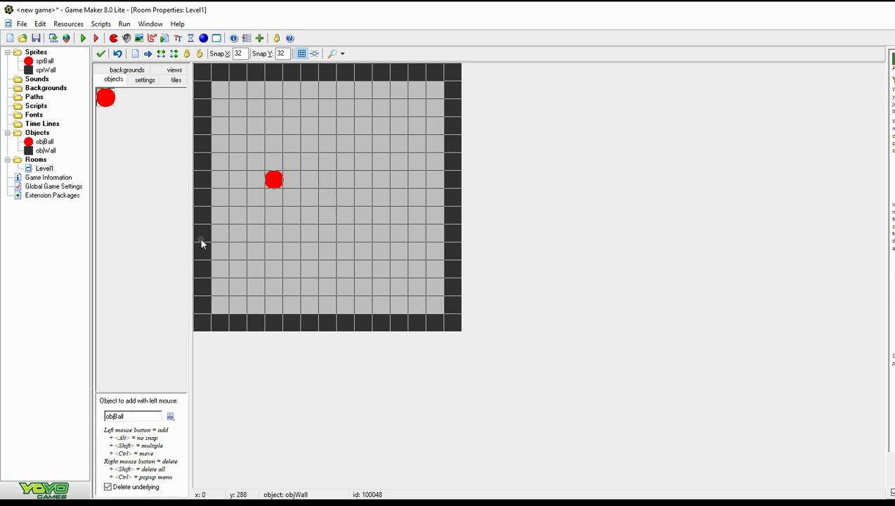
# Choose objWall as the object to add and place six instances as a staircase in the room's lower-left inner corner.
pyautogui.click(147, 201)
pyautogui.click(156, 221)
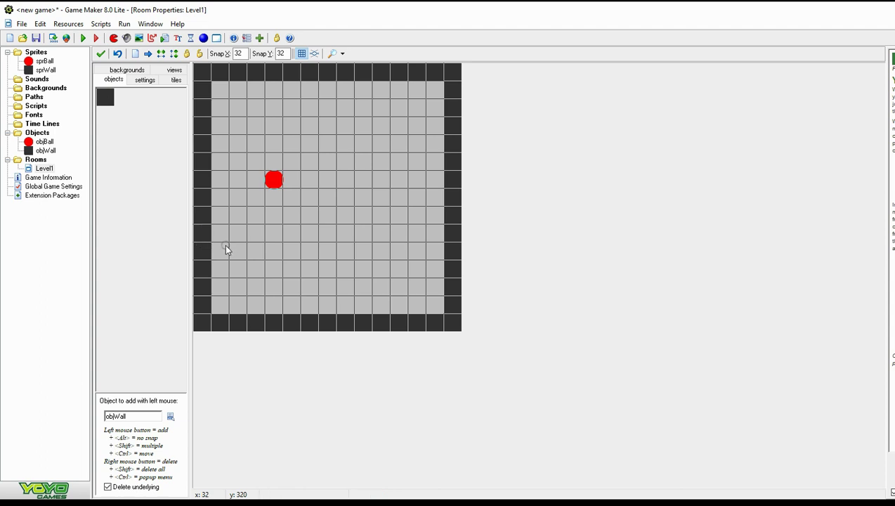
pyautogui.click(220, 303)
pyautogui.click(222, 283)
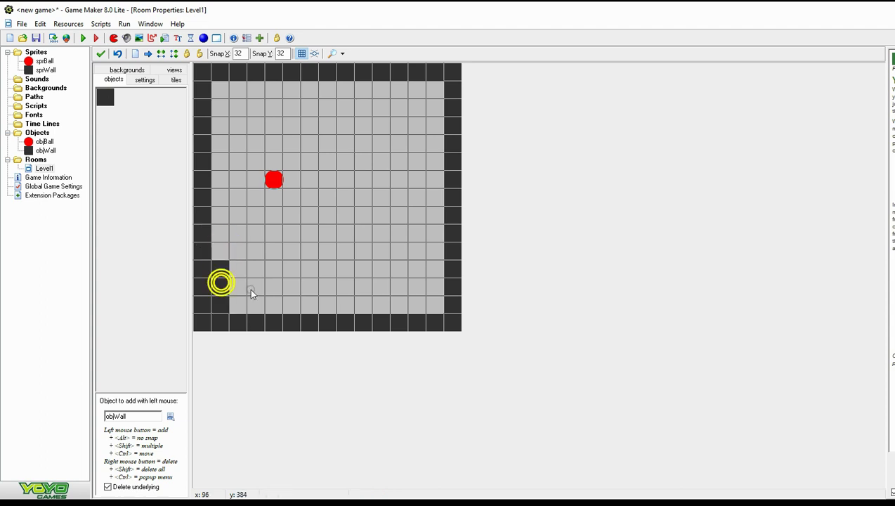
pyautogui.click(242, 285)
pyautogui.click(241, 299)
pyautogui.click(258, 305)
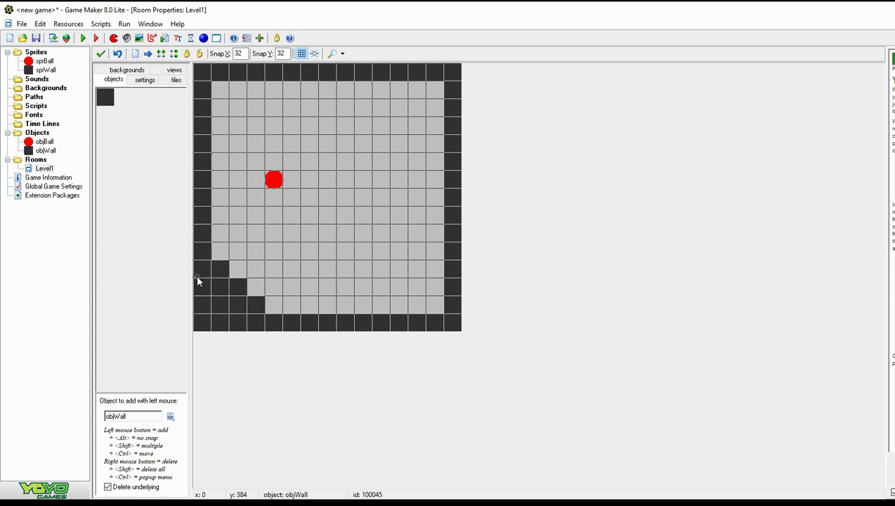
# Delete the six staircase objWall instances individually, keeping the room's one-tile border.
pyautogui.rightClick(218, 268)
pyautogui.rightClick(216, 284)
pyautogui.rightClick(237, 286)
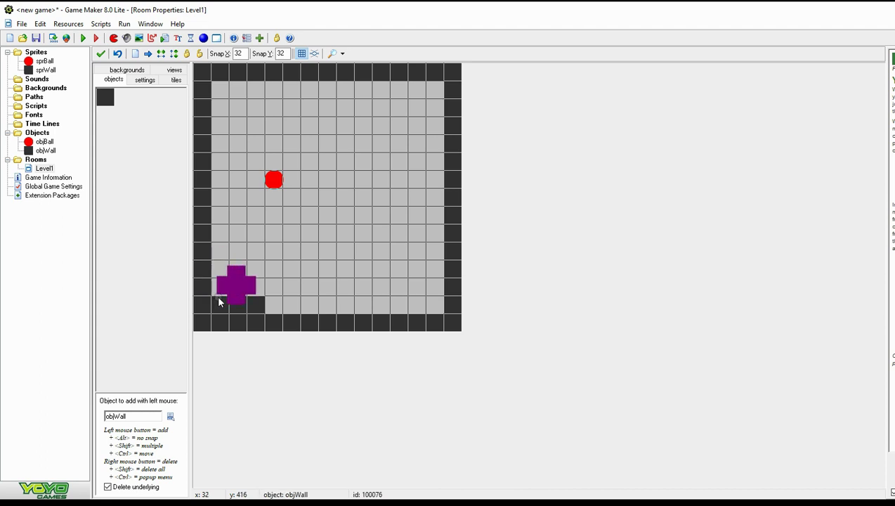
pyautogui.rightClick(220, 304)
pyautogui.rightClick(255, 303)
pyautogui.rightClick(237, 303)
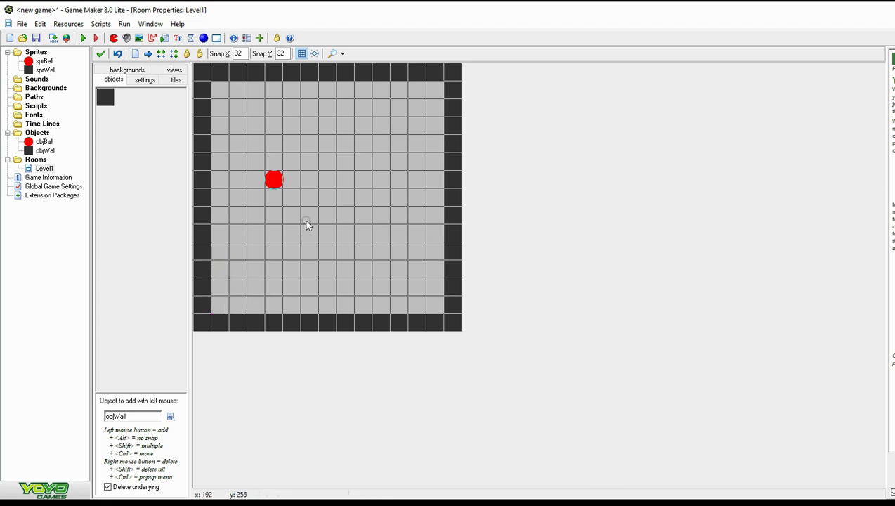
# Paint two successive freehand patches of objWall instances below and beside the ball, erasing each patch completely.
pyautogui.moveTo(304, 220)
pyautogui.keyDown('shift'); pyautogui.mouseDown()
pyautogui.moveTo(320, 222)
pyautogui.moveTo(292, 242)
pyautogui.moveTo(372, 243)
pyautogui.mouseUp(); pyautogui.keyUp('shift')
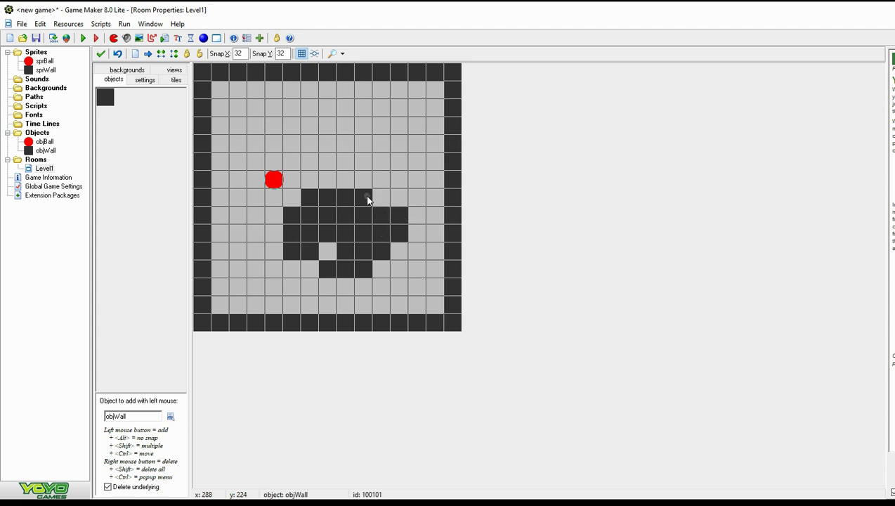
pyautogui.moveTo(364, 182)
pyautogui.keyDown('shift'); pyautogui.mouseDown(button='right')
pyautogui.moveTo(362, 243)
pyautogui.moveTo(325, 274)
pyautogui.moveTo(415, 240)
pyautogui.moveTo(266, 226)
pyautogui.moveTo(352, 199)
pyautogui.moveTo(296, 204)
pyautogui.mouseUp(button='right'); pyautogui.keyUp('shift')
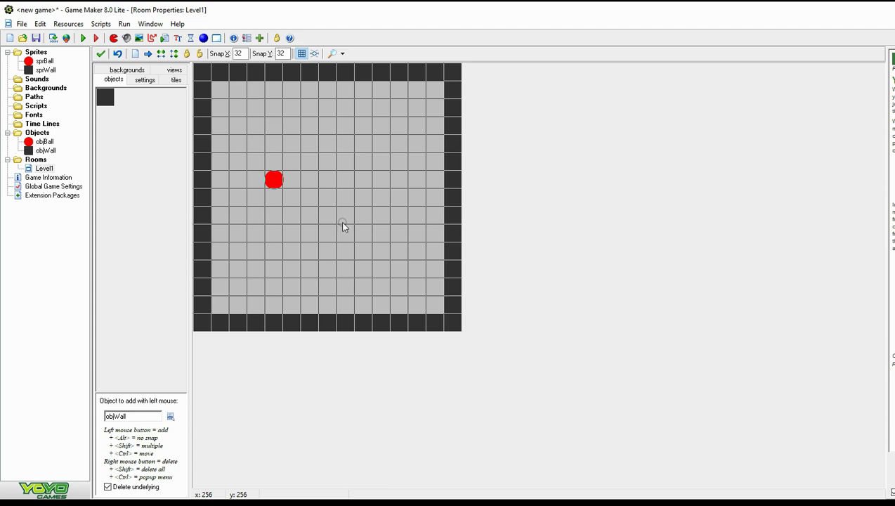
pyautogui.moveTo(300, 210)
pyautogui.keyDown('shift'); pyautogui.mouseDown()
pyautogui.moveTo(329, 223)
pyautogui.moveTo(373, 194)
pyautogui.moveTo(320, 211)
pyautogui.mouseUp(); pyautogui.keyUp('shift')
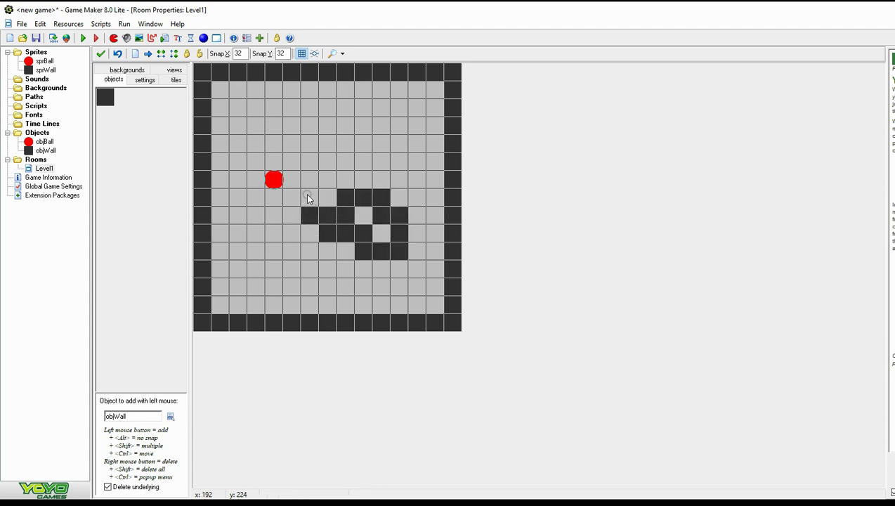
pyautogui.keyDown('shift'); pyautogui.moveTo(310, 199); pyautogui.dragTo(380, 203, button='right'); pyautogui.keyUp('shift')
pyautogui.keyDown('shift'); pyautogui.moveTo(397, 245); pyautogui.dragTo(313, 234, button='right'); pyautogui.keyUp('shift')
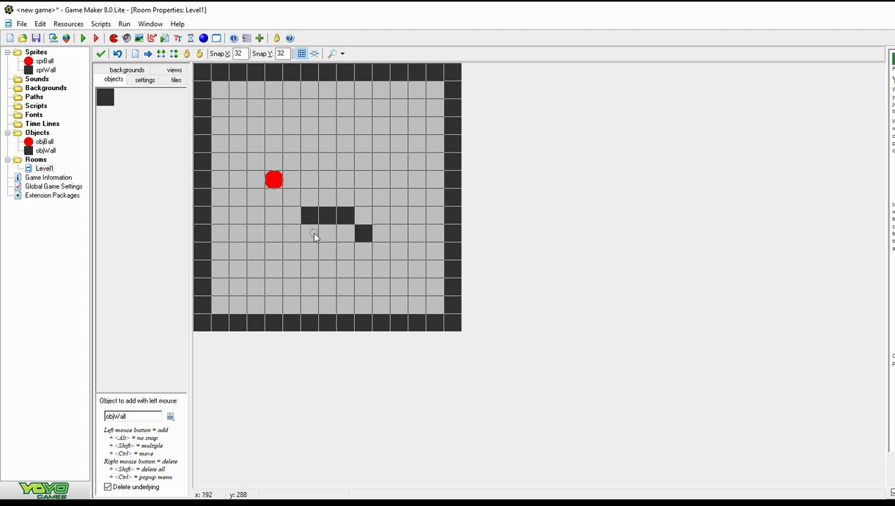
pyautogui.rightClick(360, 229)
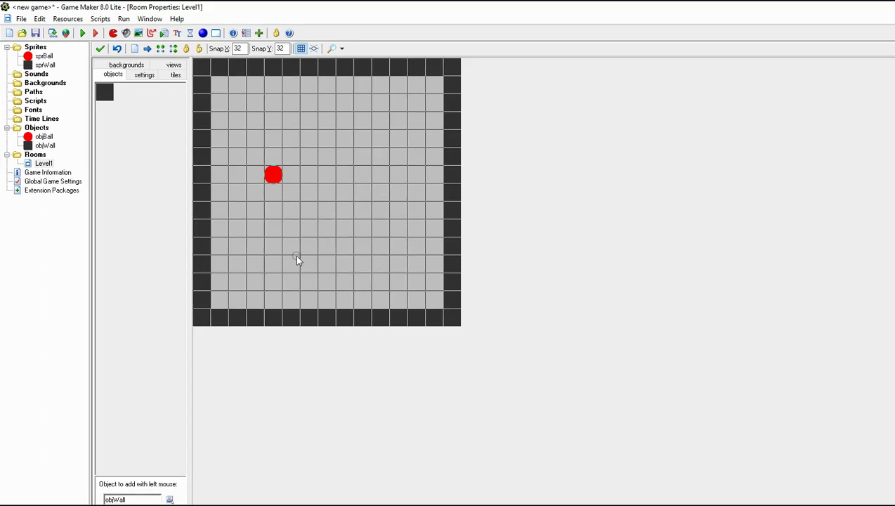